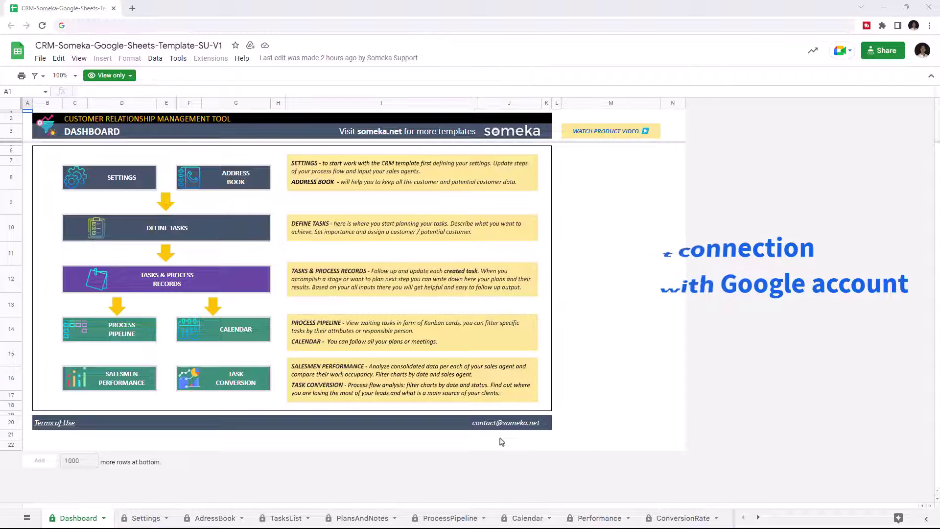
# Save an editable copy of the Someka CRM template to My Drive with File > Make a copy.
pyautogui.click(40, 58)
pyautogui.click(74, 124)
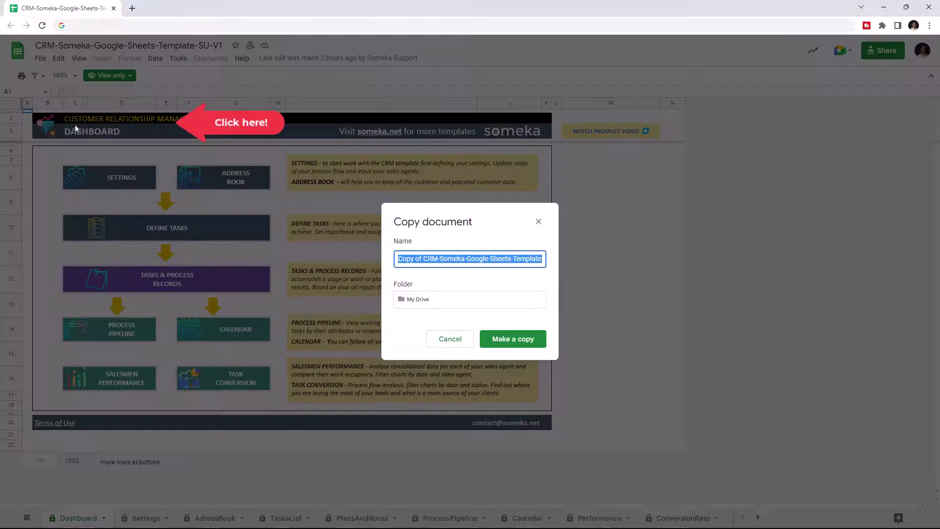
pyautogui.click(536, 341)
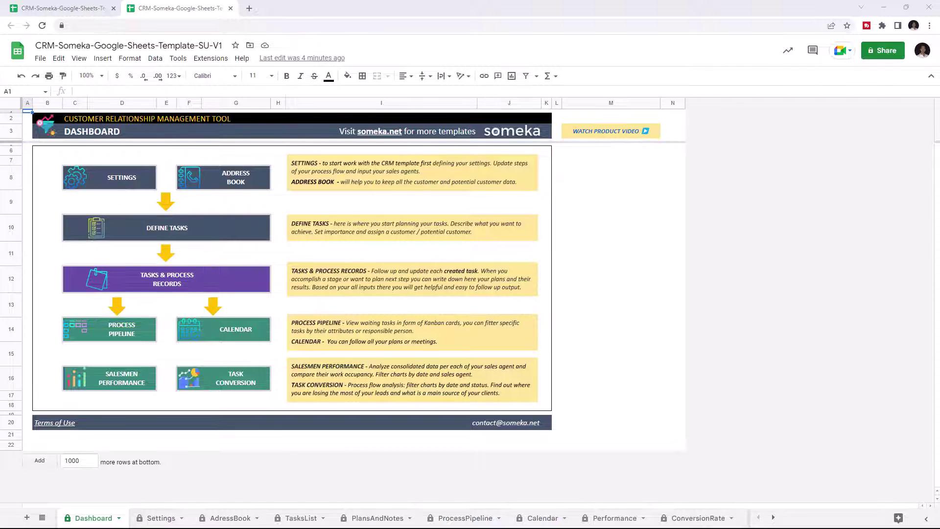
pyautogui.click(147, 520)
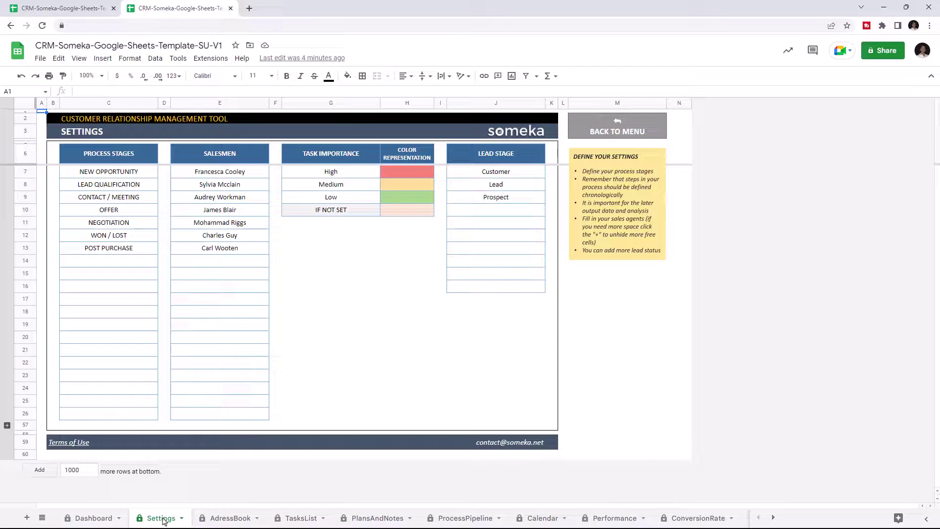
pyautogui.click(239, 518)
pyautogui.click(297, 520)
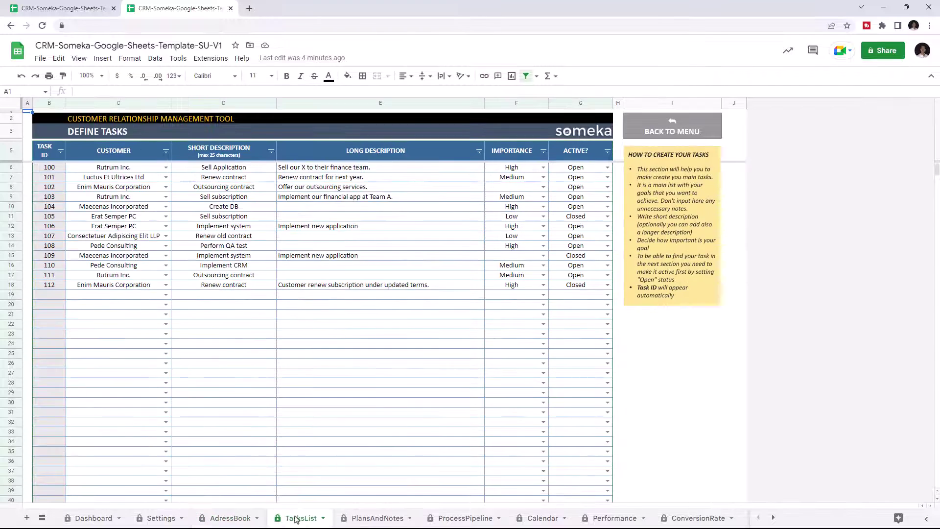
pyautogui.click(369, 522)
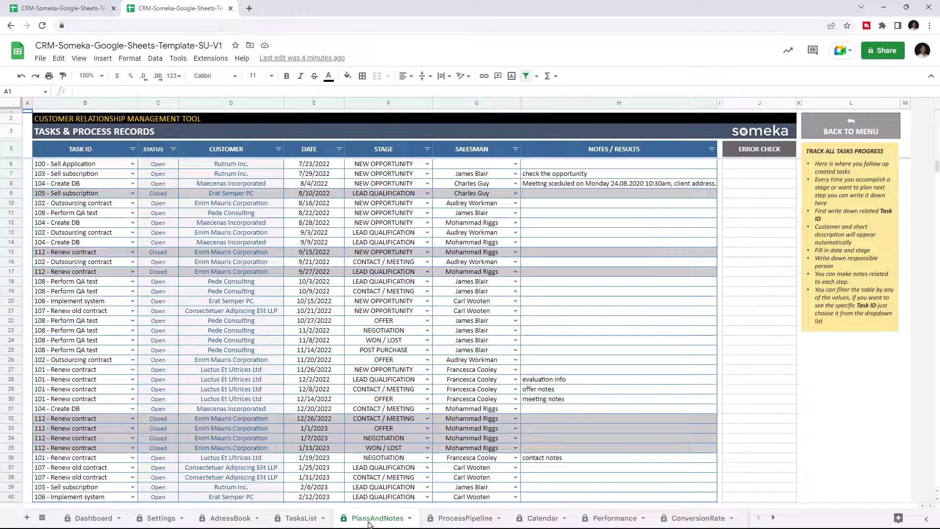
pyautogui.click(461, 519)
pyautogui.click(540, 520)
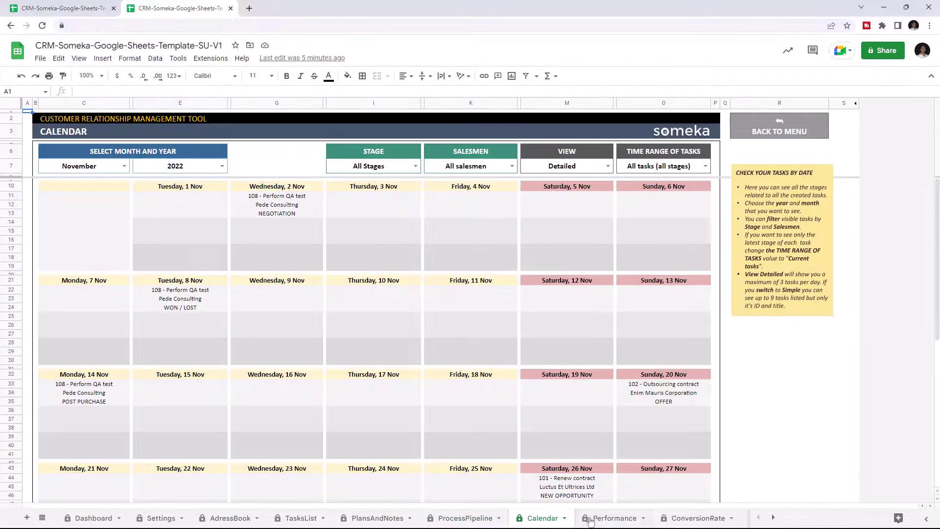
pyautogui.click(590, 520)
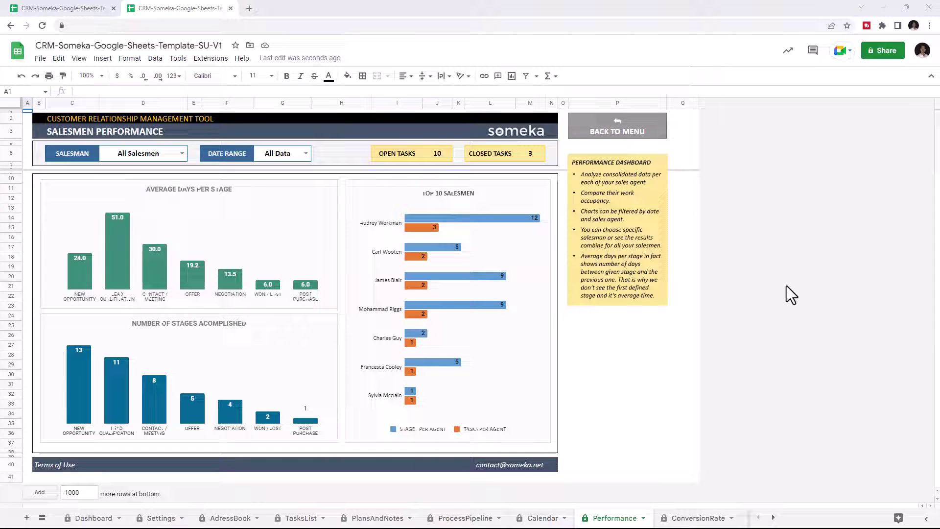
pyautogui.click(695, 519)
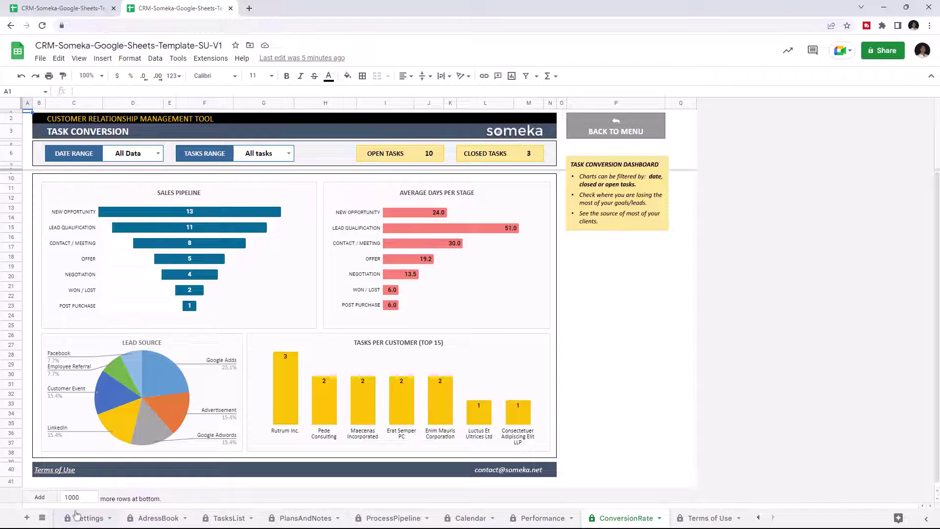
pyautogui.click(758, 517)
pyautogui.click(93, 519)
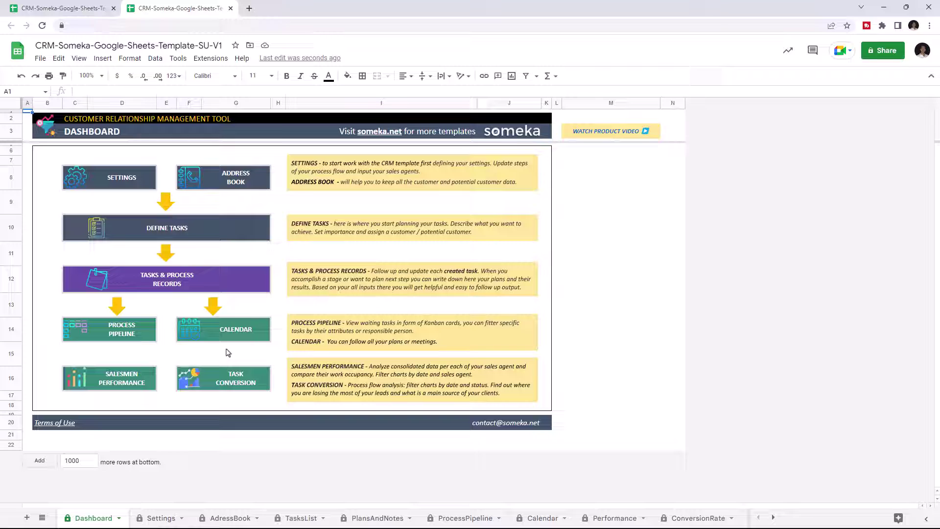
# Follow the Dashboard's SETTINGS link to the Settings sheet and select the empty stage cell C14.
pyautogui.click(124, 182)
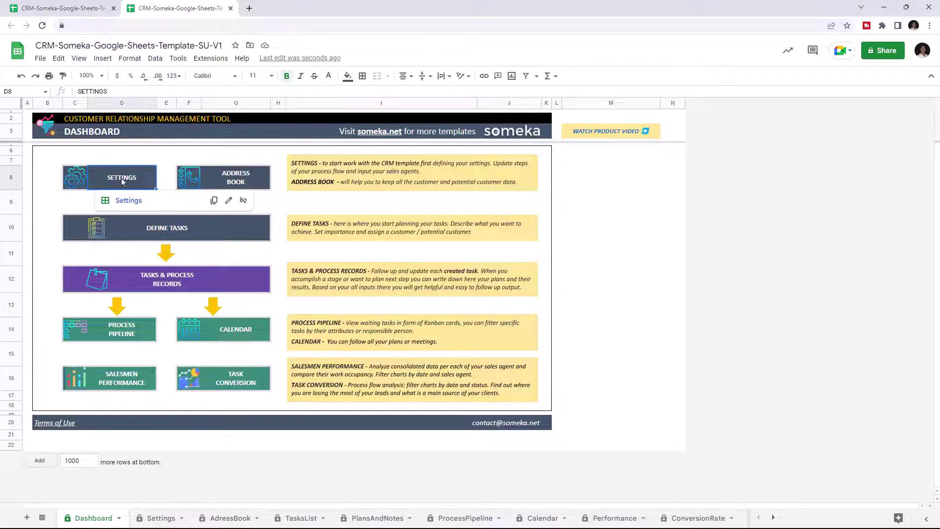
pyautogui.click(125, 200)
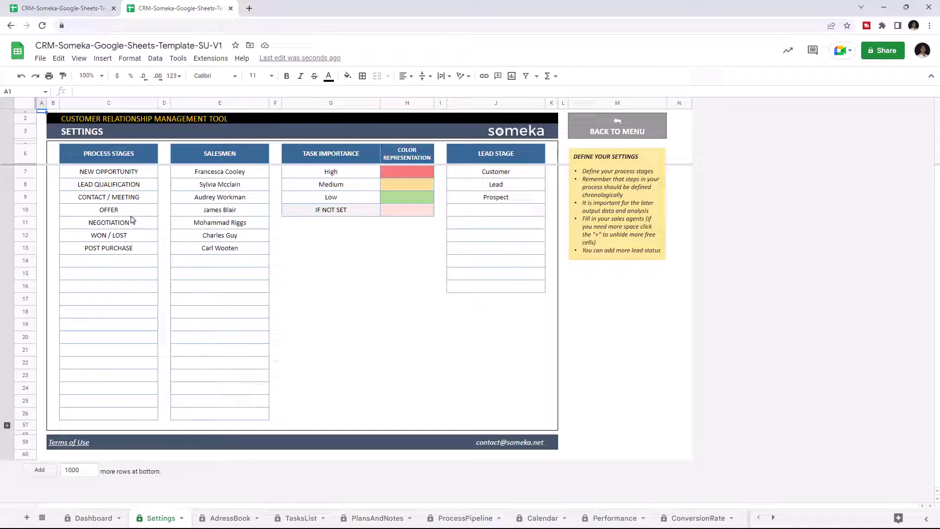
pyautogui.click(108, 260)
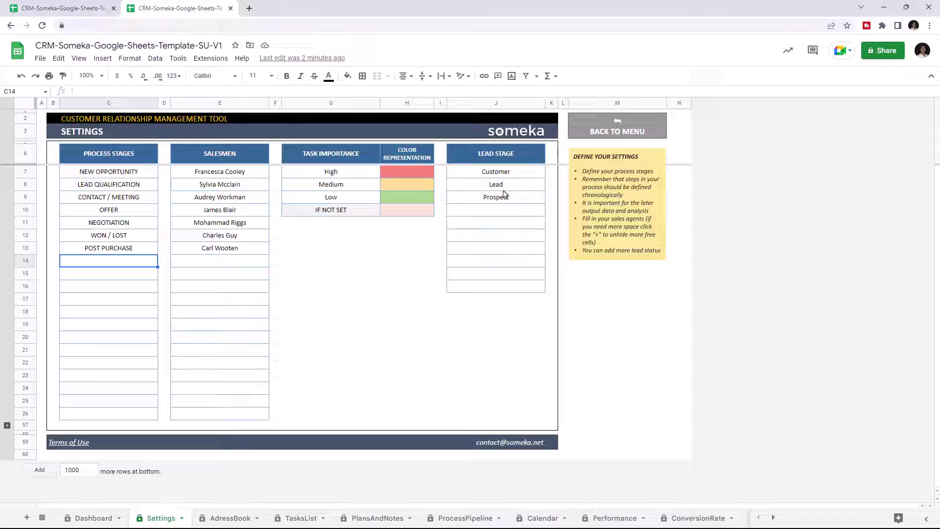
# Add Customer X to a new AdressBook row with lead stage Prospect.
pyautogui.click(227, 520)
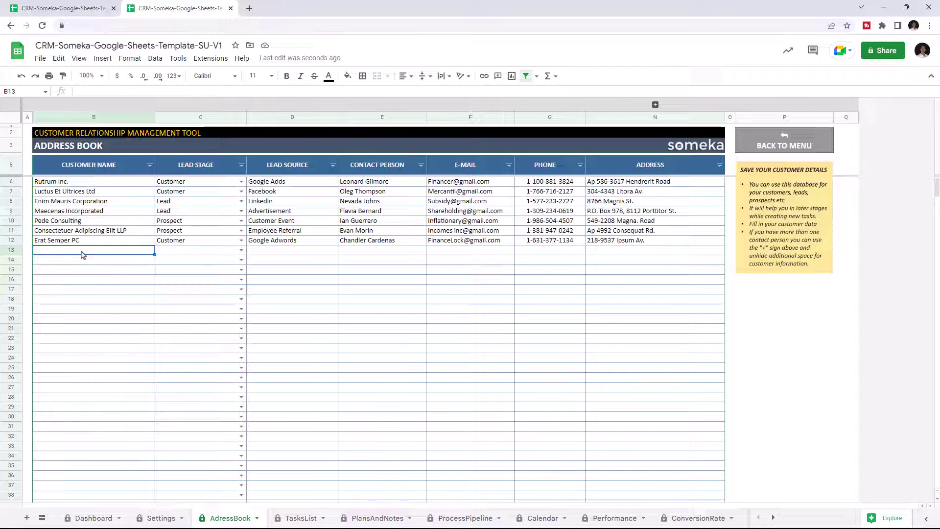
pyautogui.write('Customer X')
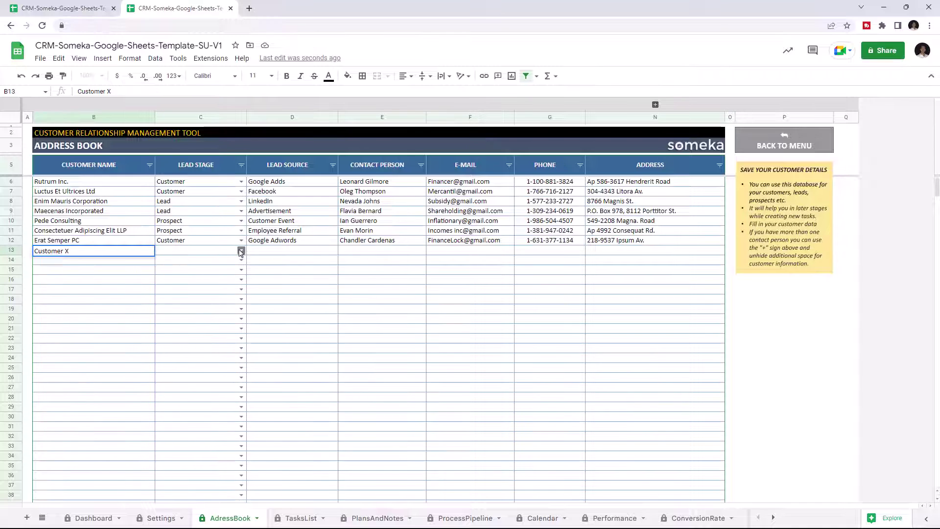
pyautogui.click(241, 251)
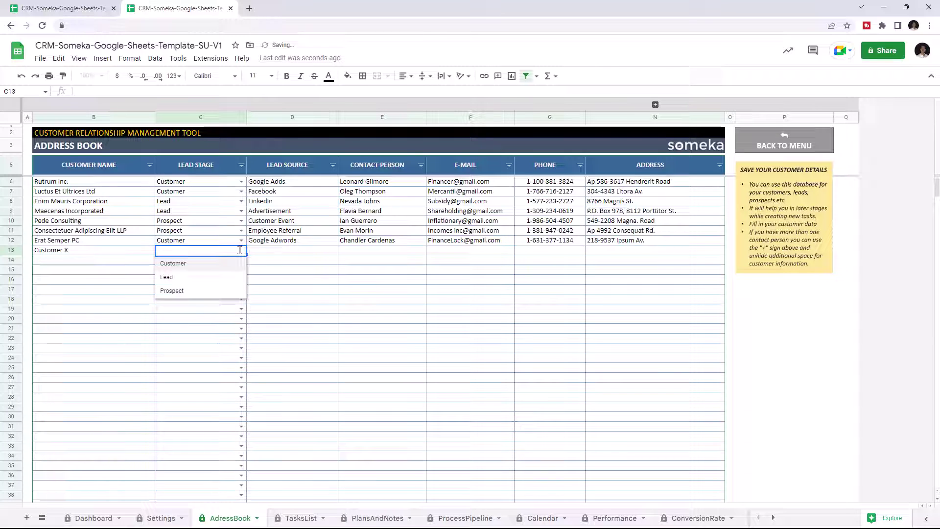
pyautogui.click(172, 291)
# Give Customer X lead source LinkedIn and fill in the contact's name, e-mail, phone and address.
pyautogui.write('LinkedIn')
pyautogui.click(377, 251)
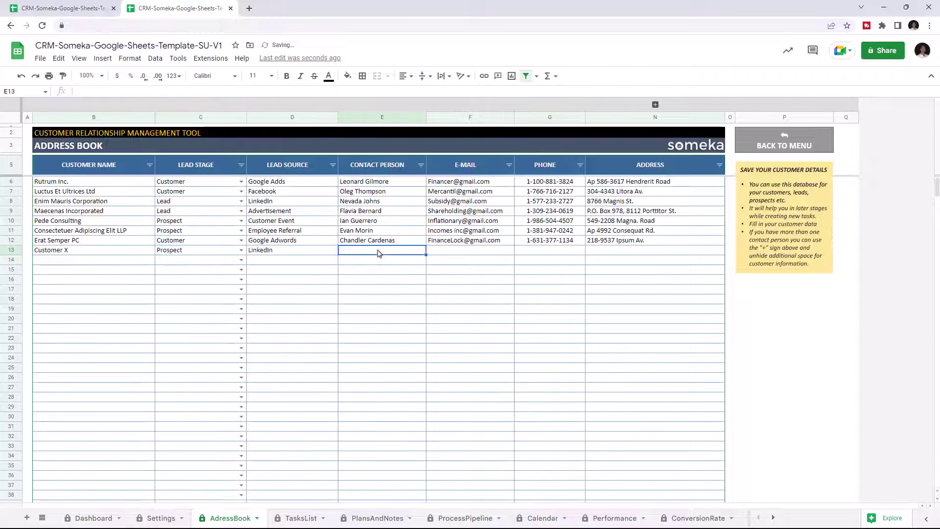
pyautogui.click(470, 251)
pyautogui.click(538, 250)
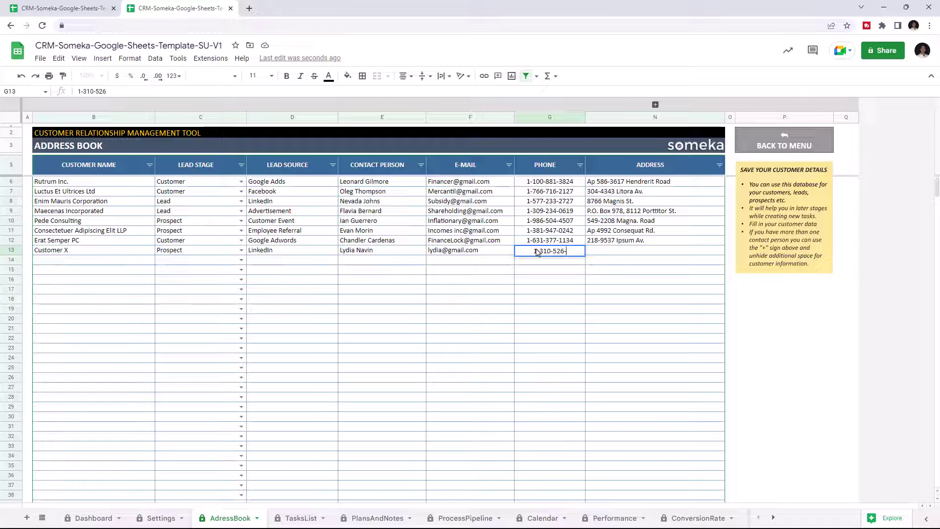
pyautogui.click(605, 252)
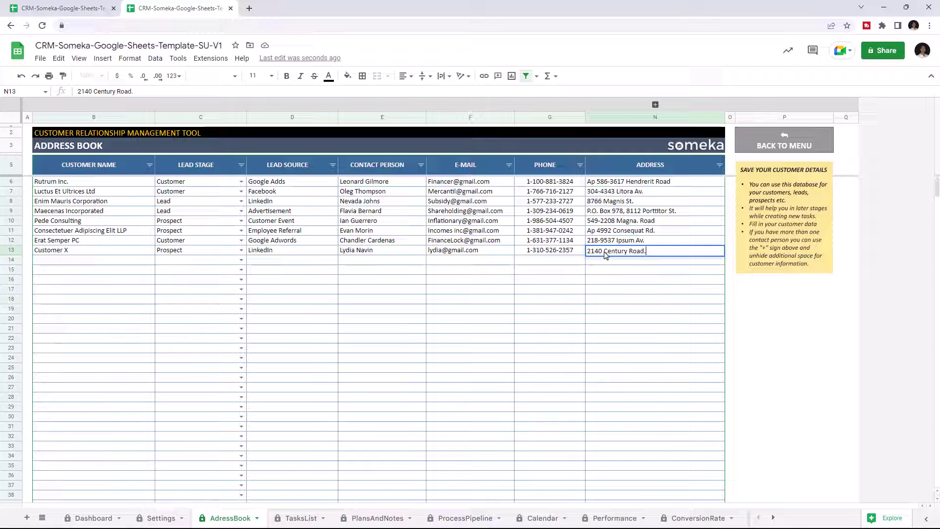
pyautogui.click(300, 525)
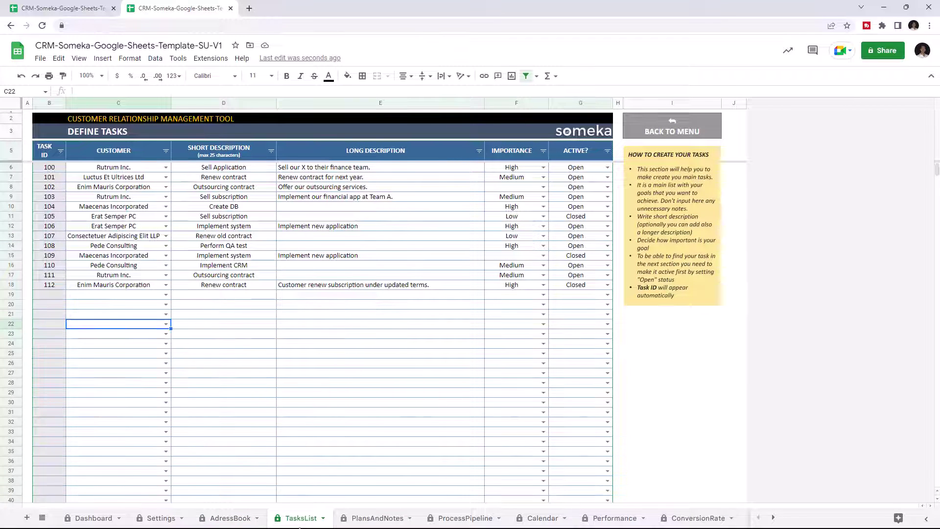
# Add task 113 for Customer X with the description 'Sell Real Estate'.
pyautogui.click(167, 295)
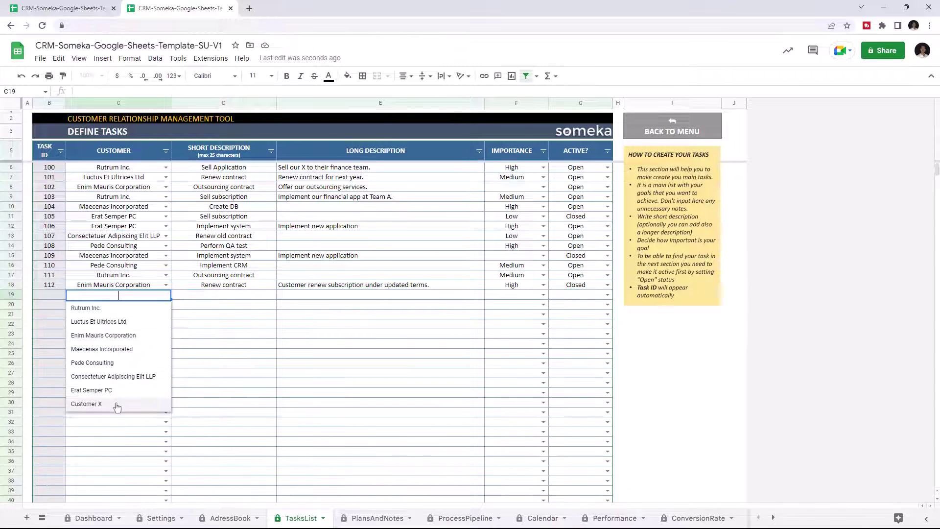
pyautogui.click(83, 404)
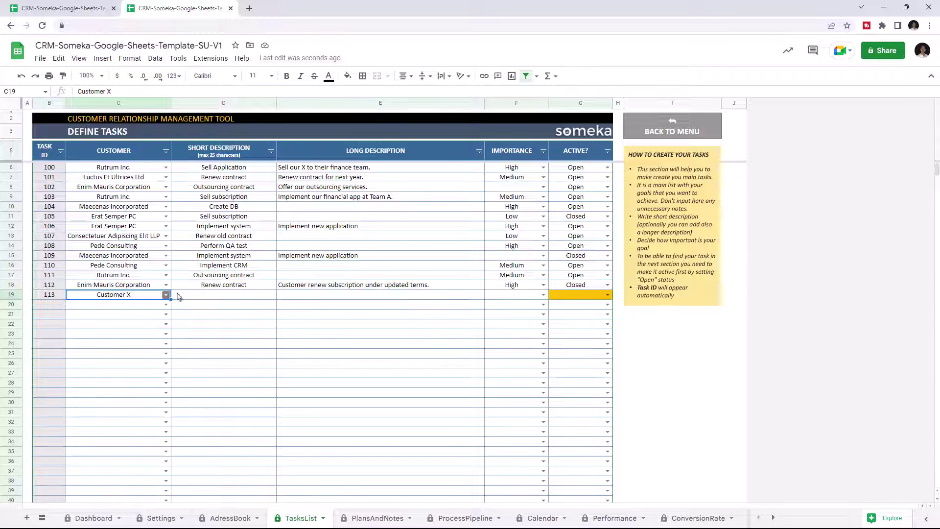
pyautogui.click(223, 298)
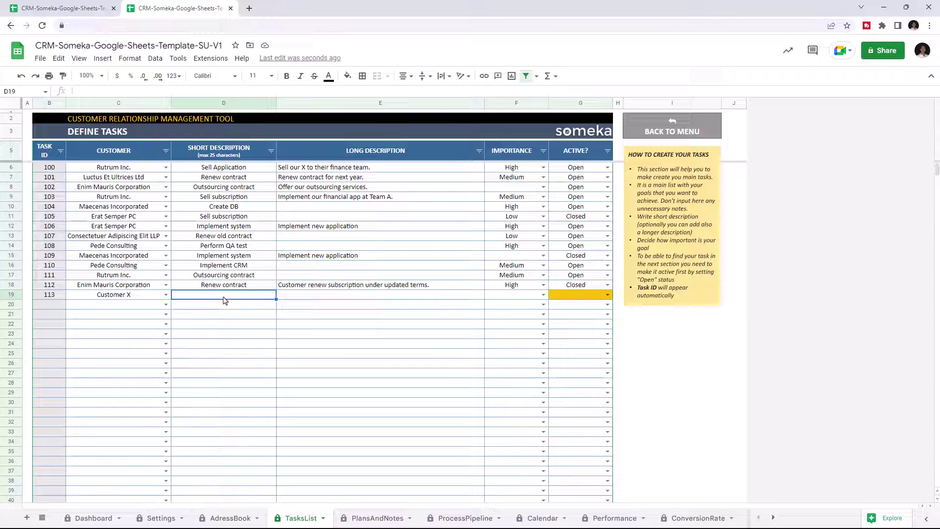
pyautogui.write('Sell Real Estate')
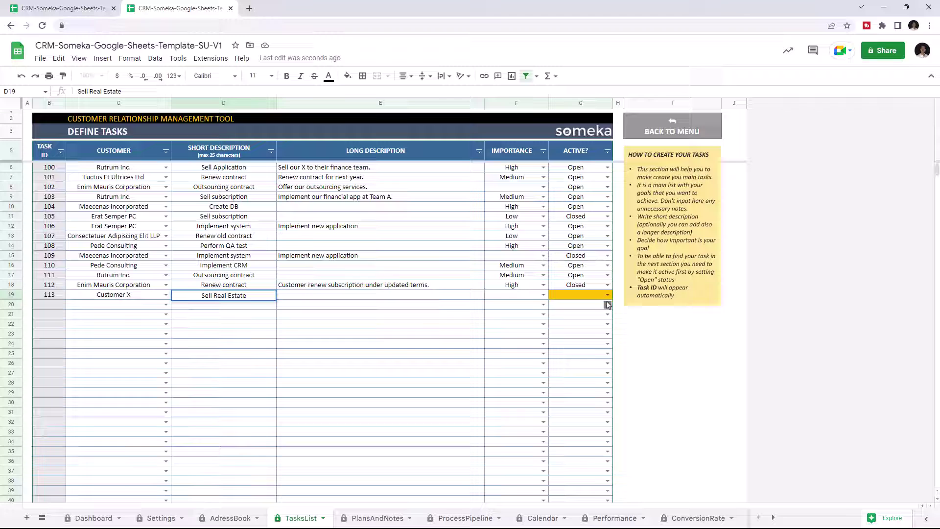
# Mark task 113 as Open with High importance.
pyautogui.click(608, 295)
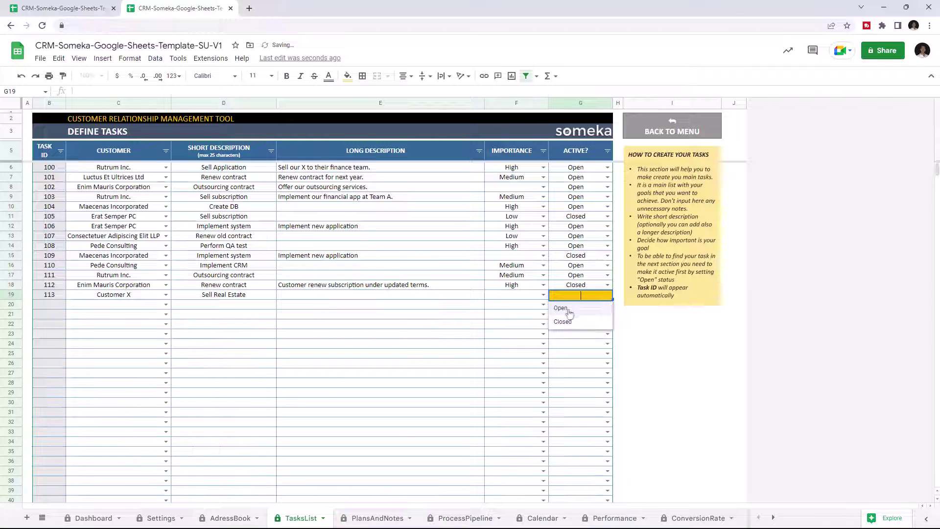
pyautogui.click(569, 311)
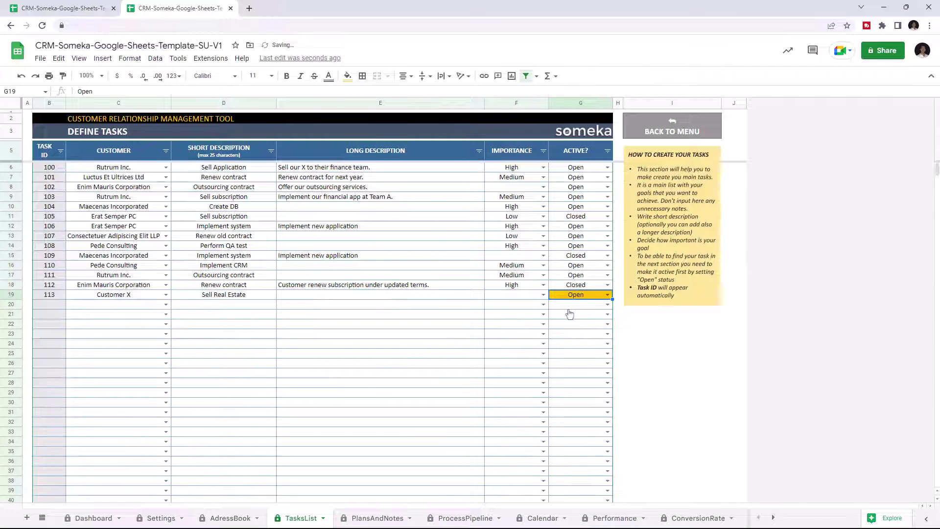
pyautogui.click(543, 295)
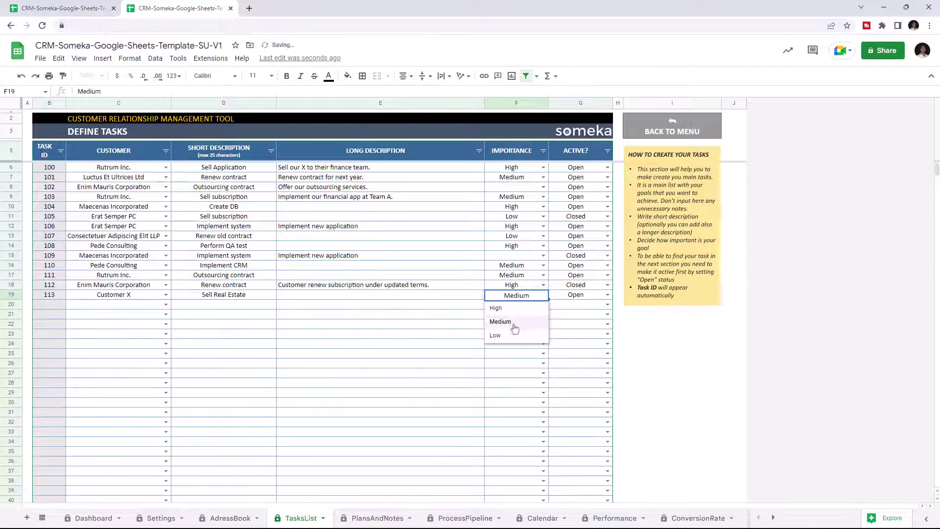
pyautogui.click(517, 310)
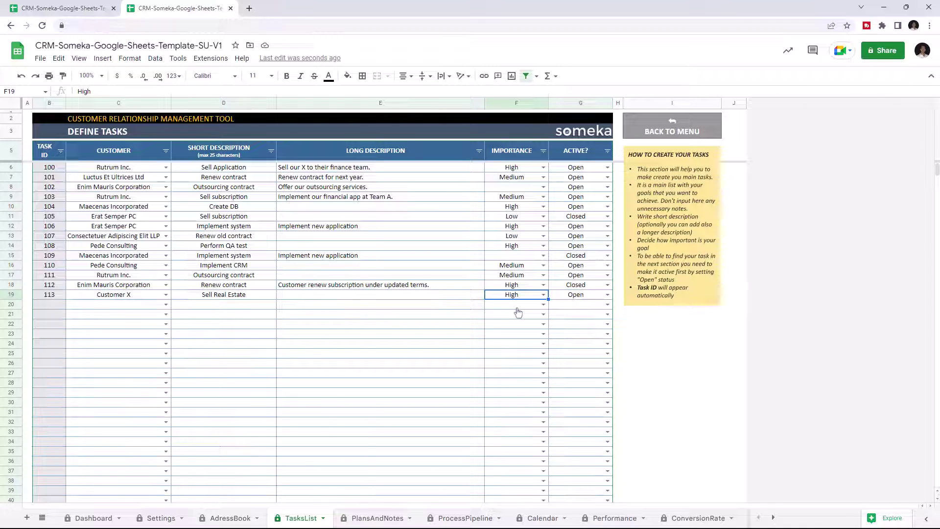
pyautogui.click(378, 518)
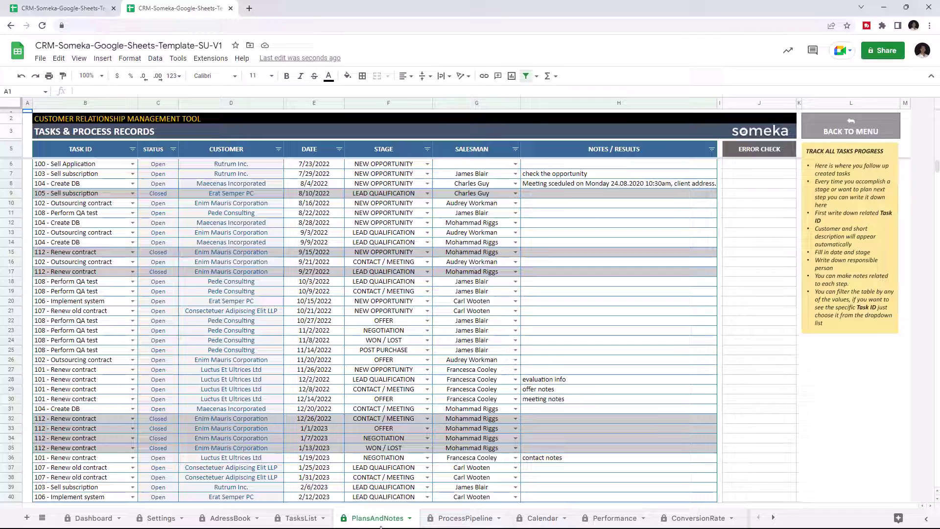
# Fill row 50 with task 113 - Sell Real Estate, date 7/7/2023, stage CONTACT / MEETING and a salesman.
pyautogui.scroll(-5, 233, 384)
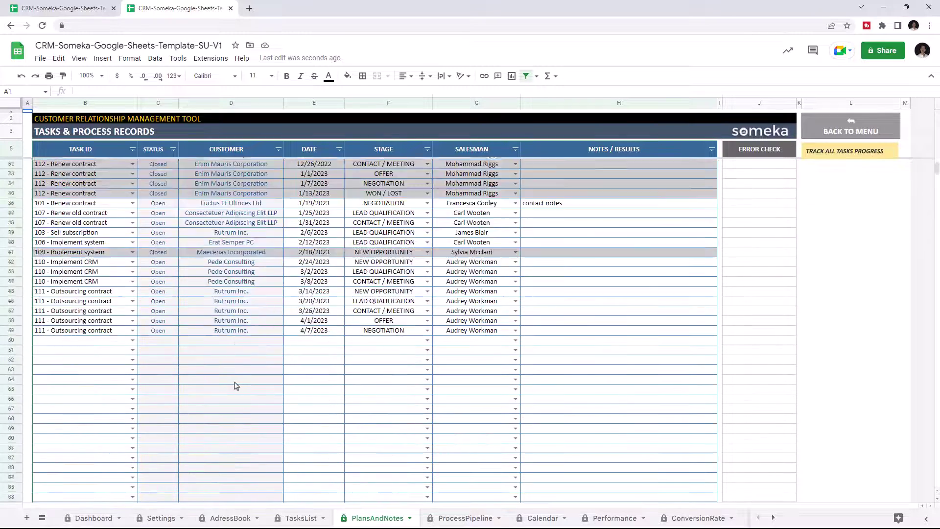
pyautogui.click(134, 390)
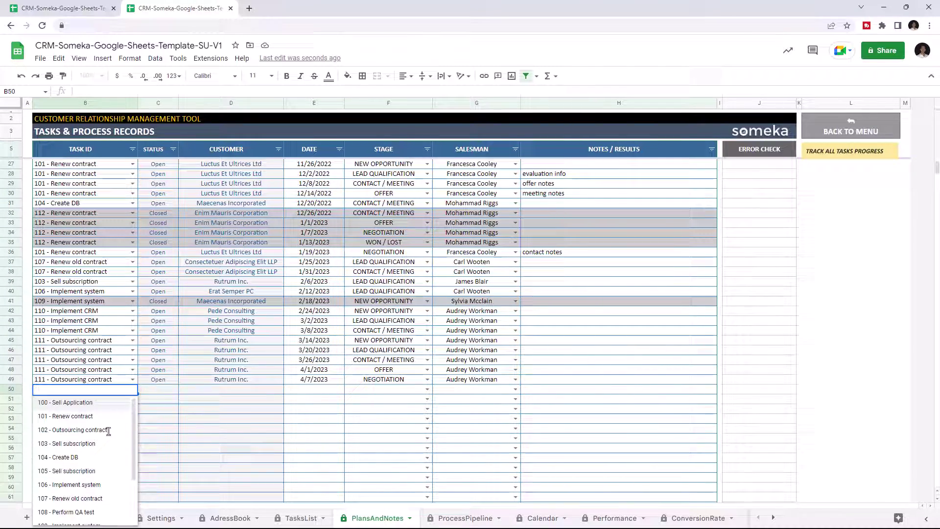
pyautogui.scroll(-1, 88, 465)
pyautogui.click(90, 477)
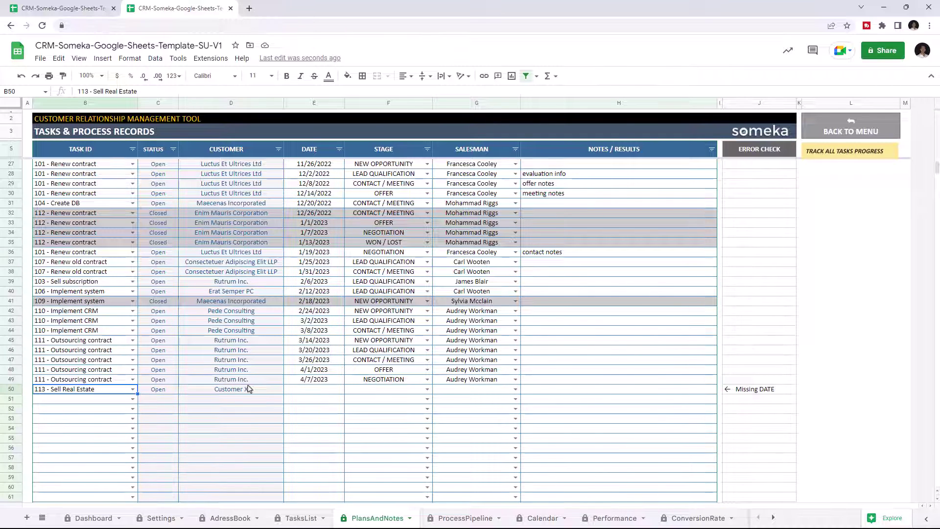
pyautogui.click(313, 390)
pyautogui.write('7/7/2023')
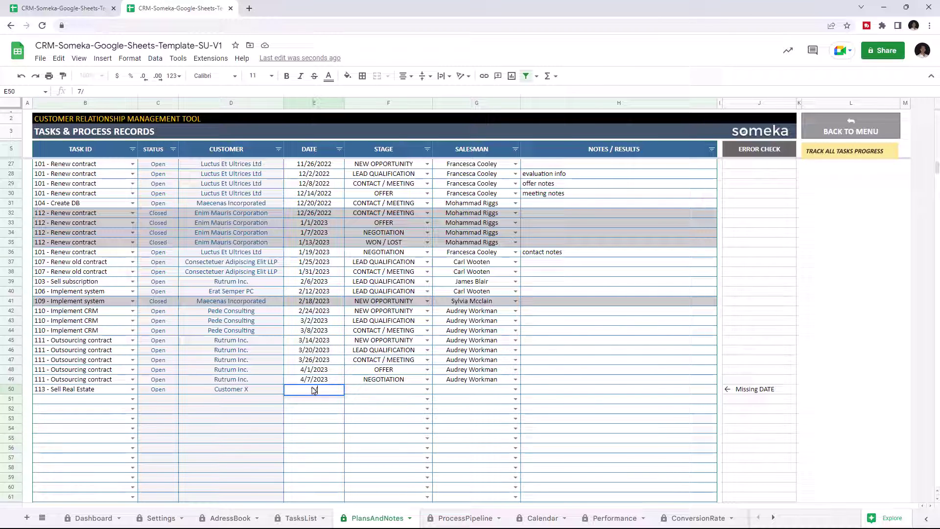
pyautogui.click(427, 389)
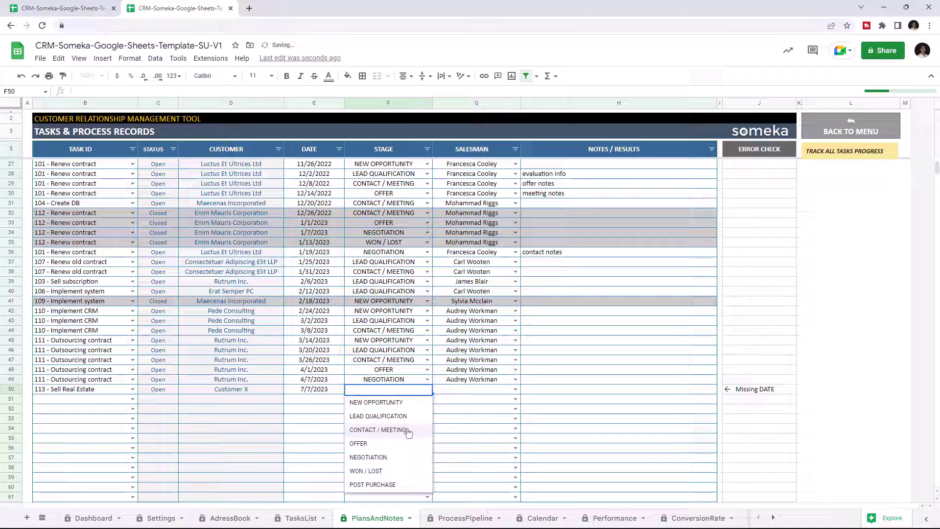
pyautogui.click(385, 429)
pyautogui.click(515, 389)
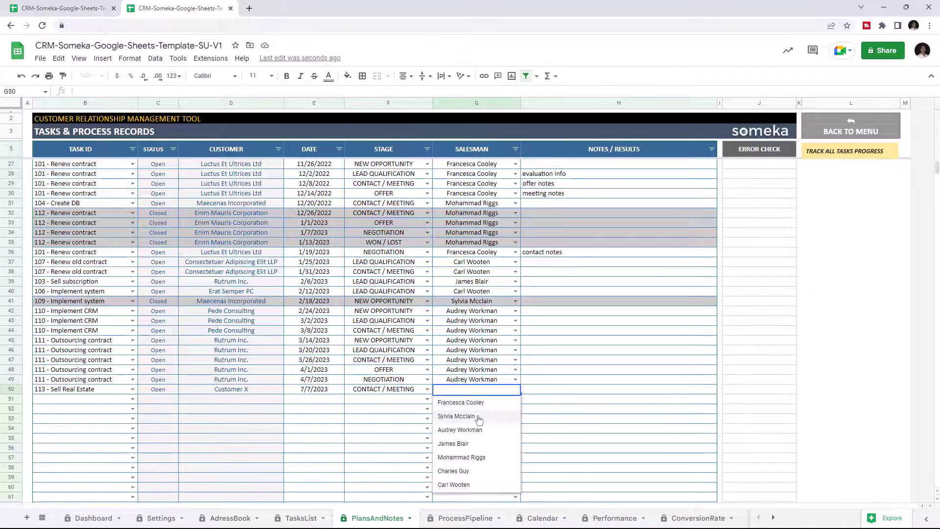
pyautogui.click(460, 430)
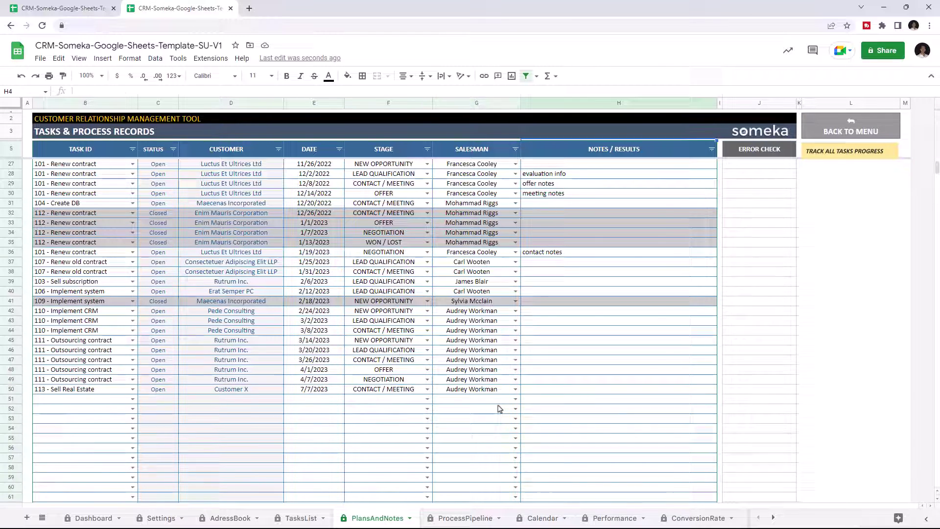
pyautogui.scroll(7, 499, 386)
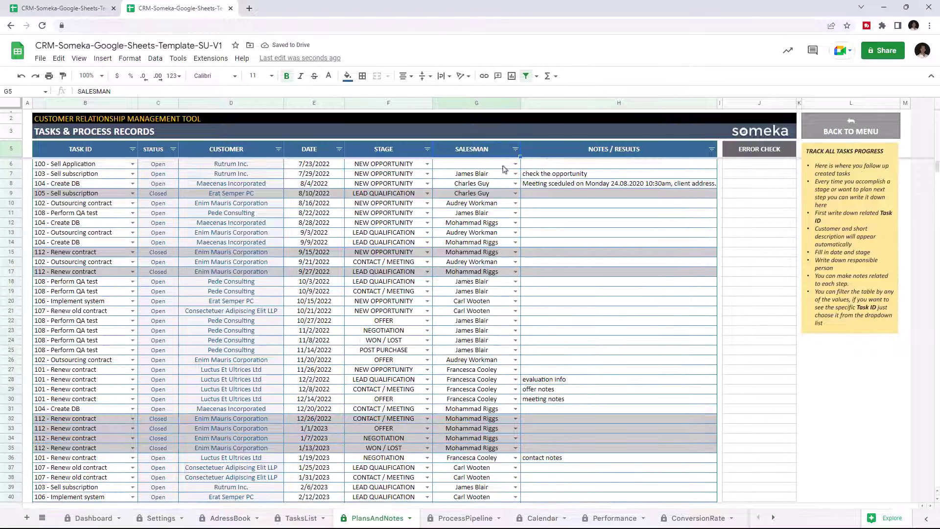
pyautogui.click(515, 149)
pyautogui.click(406, 326)
pyautogui.click(406, 341)
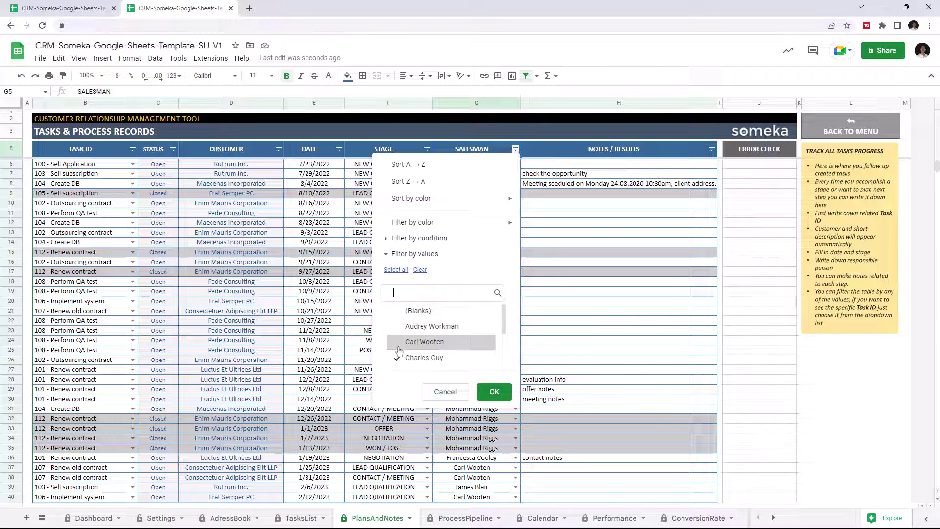
pyautogui.click(406, 358)
pyautogui.click(494, 391)
pyautogui.click(427, 149)
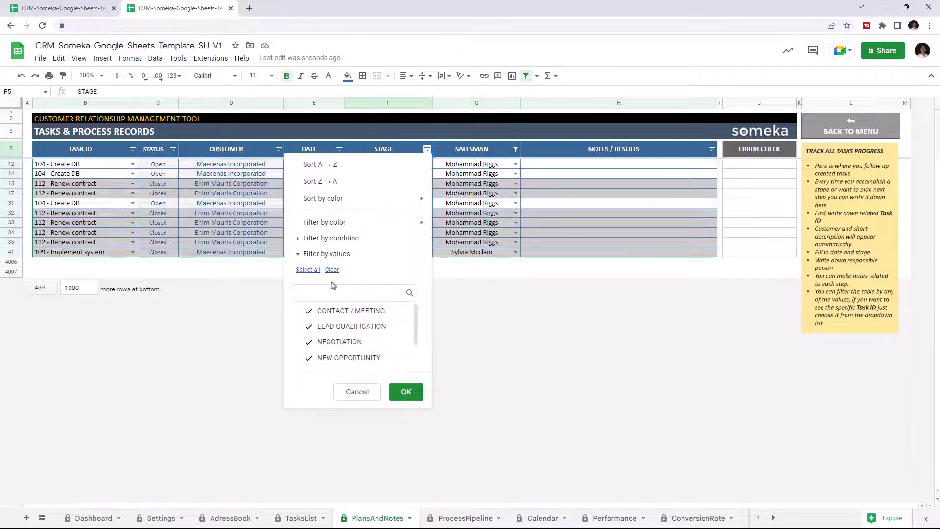
pyautogui.click(336, 269)
pyautogui.click(311, 327)
pyautogui.click(409, 392)
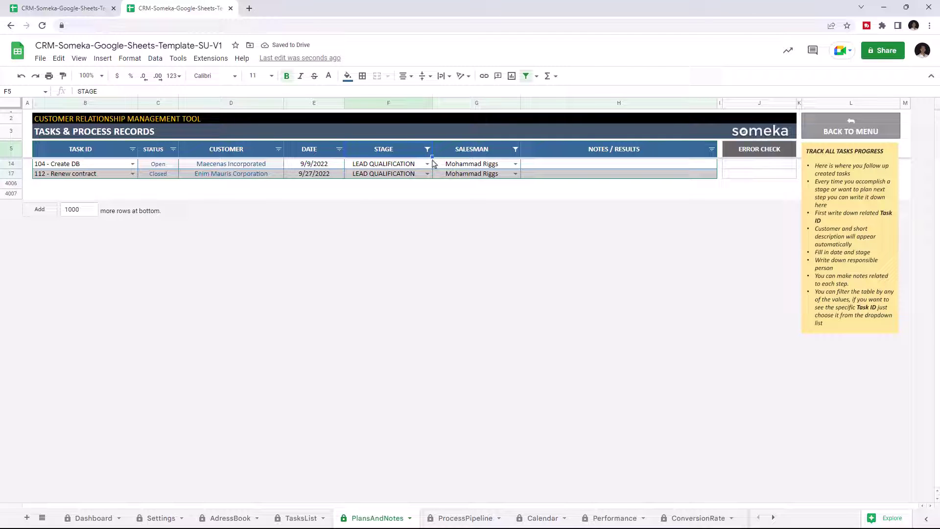
pyautogui.click(516, 149)
pyautogui.click(398, 271)
pyautogui.click(493, 390)
pyautogui.click(428, 149)
pyautogui.click(309, 269)
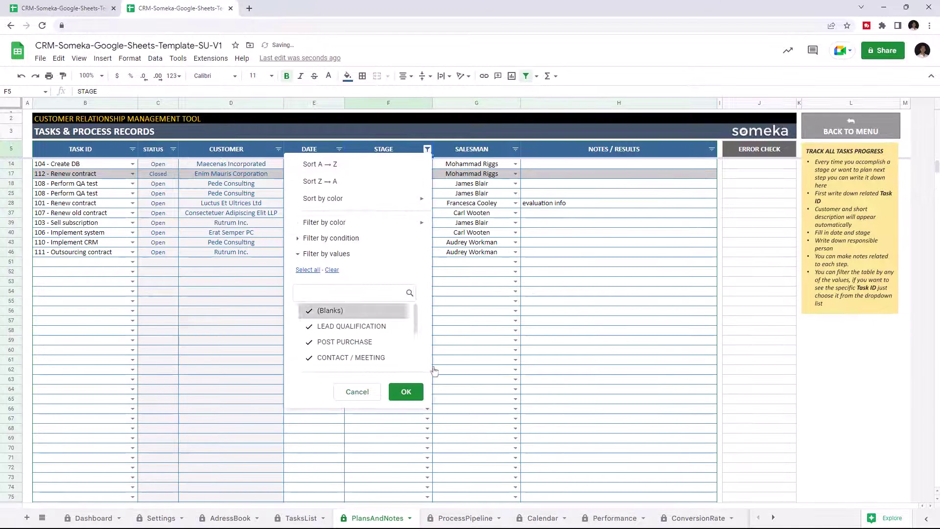
pyautogui.click(407, 390)
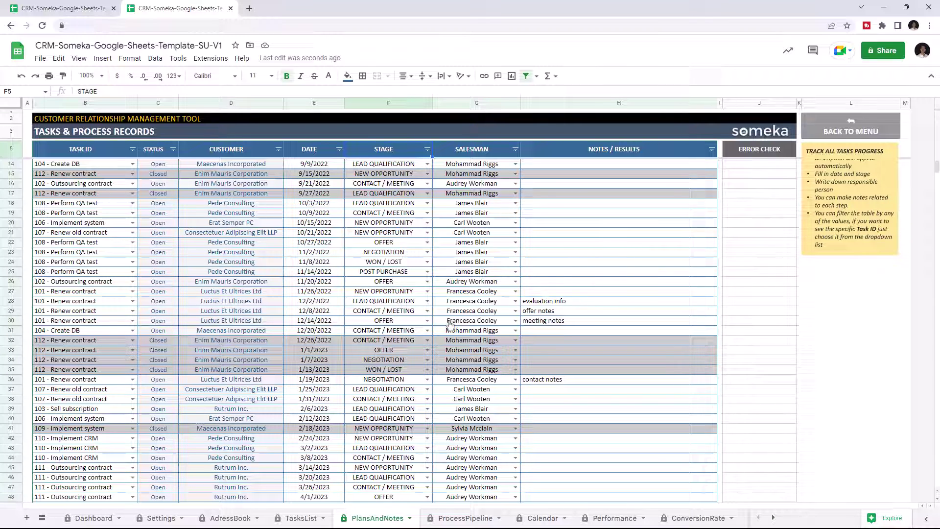
# Filter the ProcessPipeline by Luctus Et Ultrices Ltd, Pede Consulting and Customer X, then reset to all customers.
pyautogui.click(465, 518)
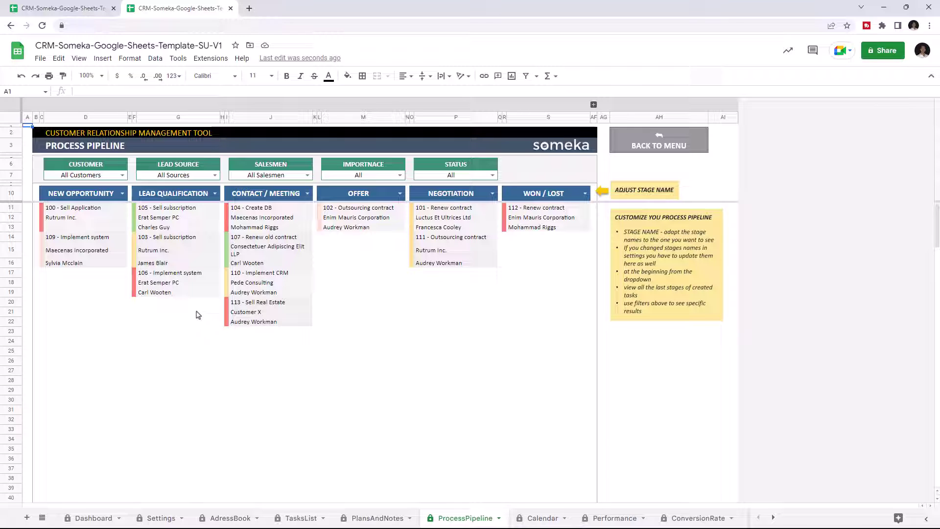
pyautogui.click(122, 175)
pyautogui.click(96, 216)
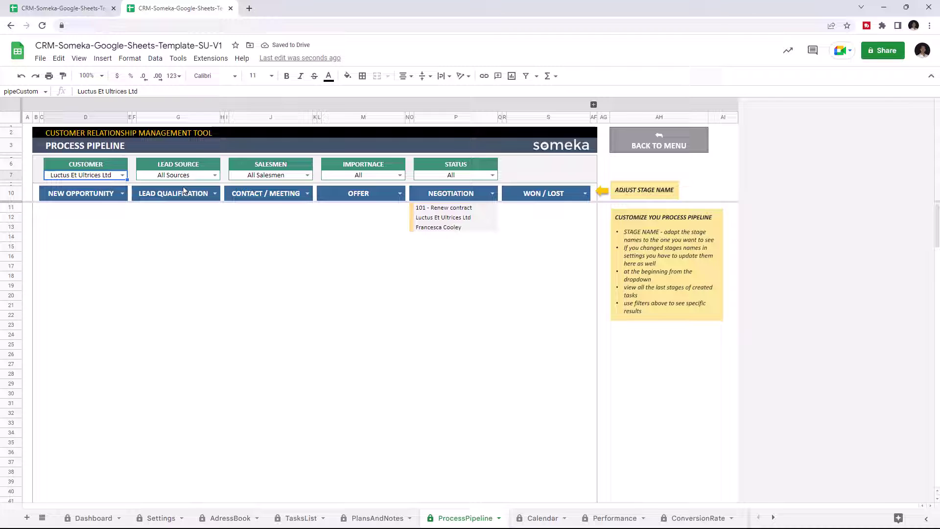
pyautogui.click(122, 175)
pyautogui.click(88, 231)
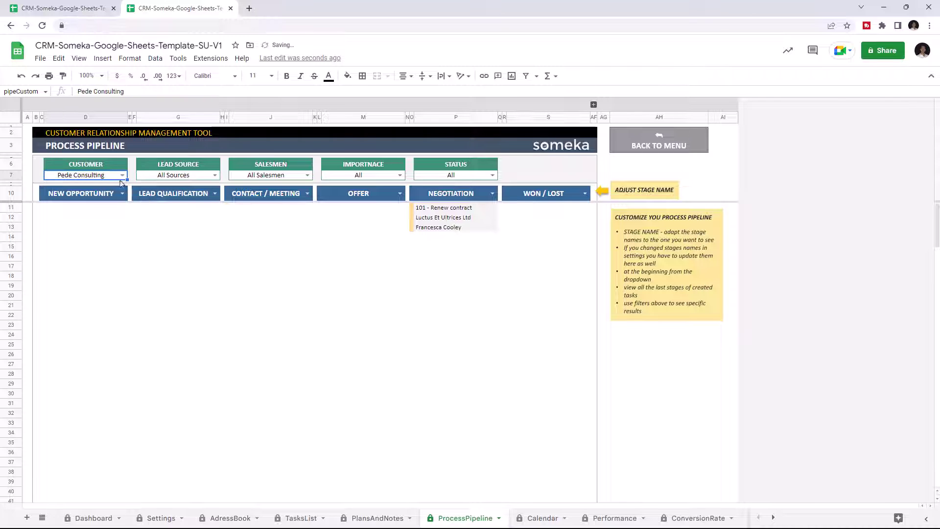
pyautogui.click(122, 175)
pyautogui.click(88, 271)
pyautogui.click(122, 175)
pyautogui.click(73, 285)
pyautogui.click(122, 175)
pyautogui.click(63, 185)
# Try the Google Adds and LinkedIn lead source filters, then show all lead sources.
pyautogui.click(215, 175)
pyautogui.click(162, 214)
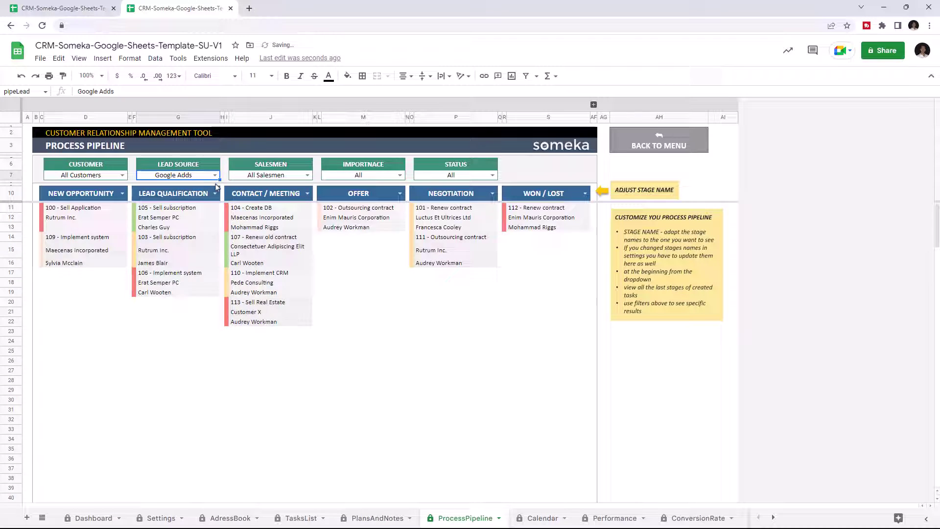
pyautogui.click(215, 175)
pyautogui.click(162, 195)
pyautogui.click(215, 174)
pyautogui.click(161, 224)
pyautogui.click(161, 188)
pyautogui.click(307, 175)
# Filter the pipeline by individual salesmen, then return to all salesmen.
pyautogui.click(255, 240)
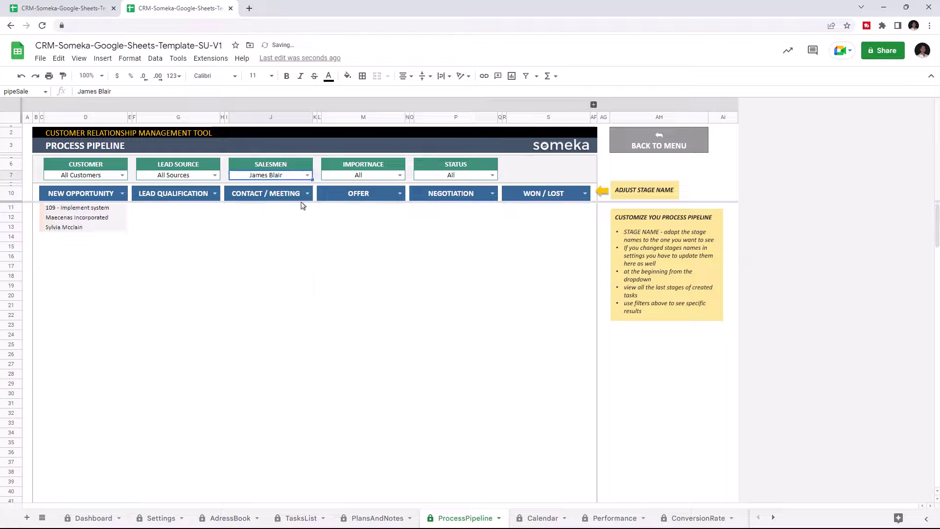
pyautogui.click(307, 175)
pyautogui.click(259, 201)
pyautogui.click(307, 174)
pyautogui.click(259, 188)
pyautogui.click(399, 175)
# Try High importance and closed/open status filters, then reset both to show everything.
pyautogui.click(333, 202)
pyautogui.click(399, 175)
pyautogui.click(330, 188)
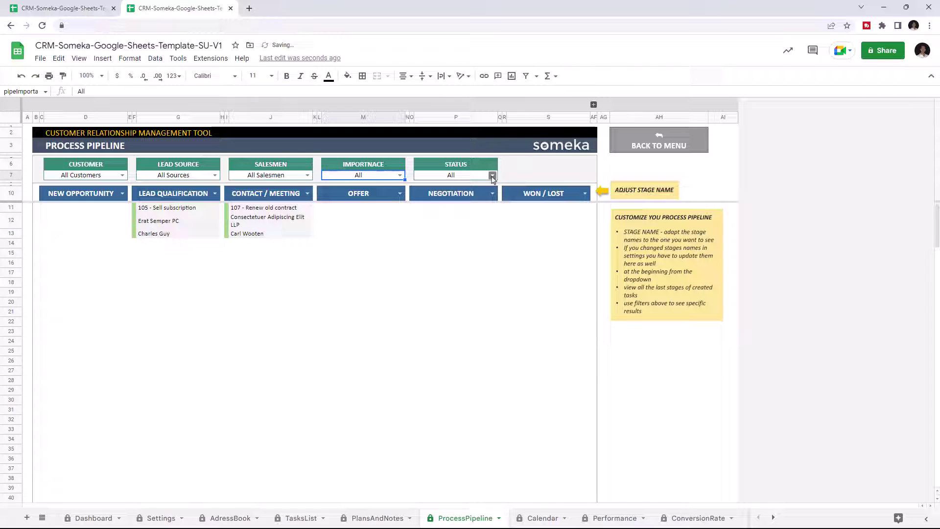
pyautogui.click(492, 175)
pyautogui.click(426, 202)
pyautogui.click(492, 175)
pyautogui.click(428, 215)
pyautogui.click(492, 175)
pyautogui.click(441, 190)
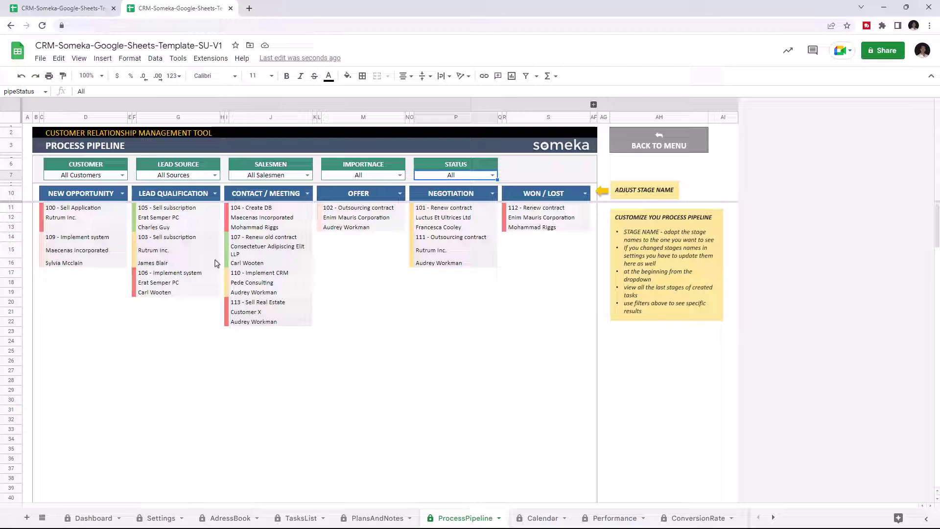
# Change the OFFER column header to NEW OPPORTUNITY after trying CONTACT / MEETING and WON / LOST.
pyautogui.click(230, 296)
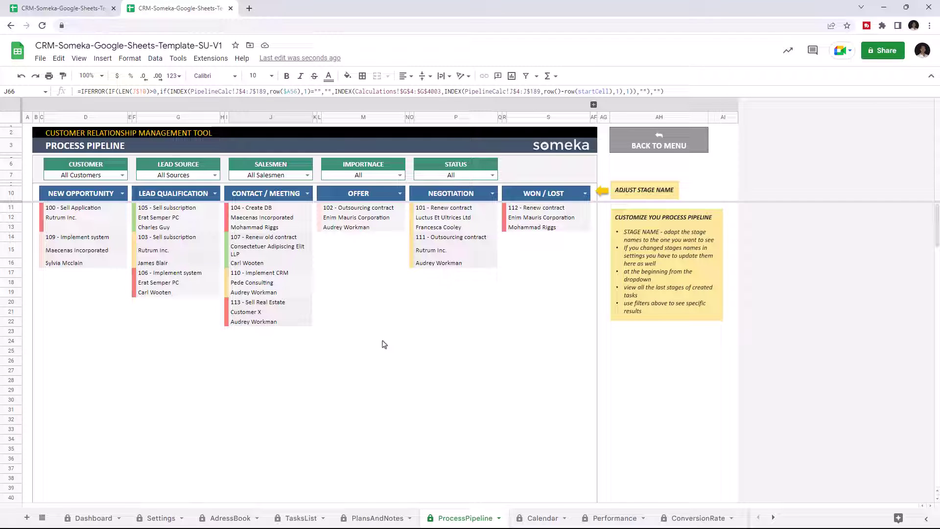
pyautogui.click(400, 194)
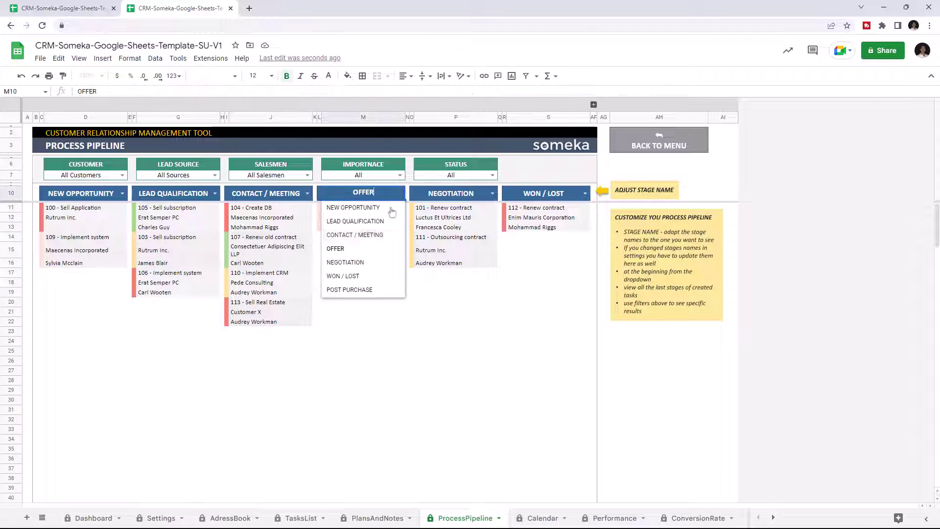
pyautogui.click(355, 235)
pyautogui.click(401, 195)
pyautogui.click(352, 277)
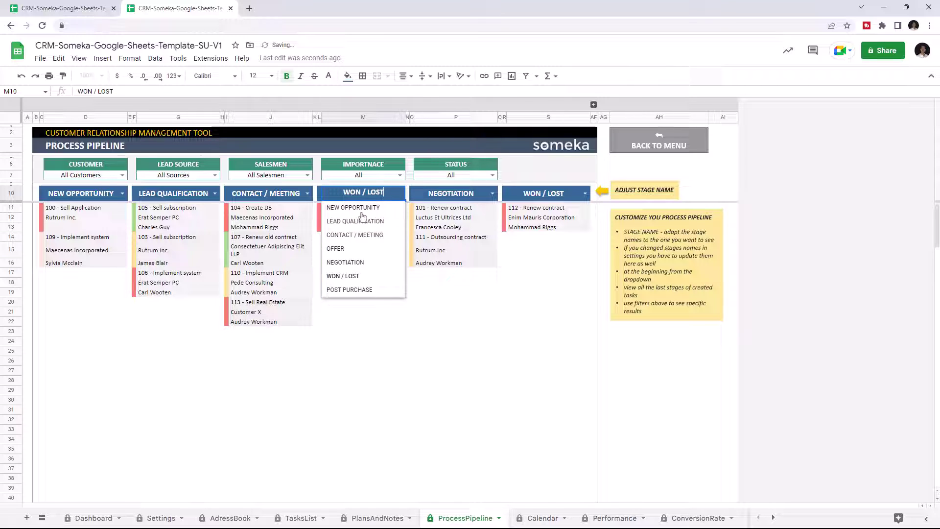
pyautogui.click(361, 209)
# Set the fifth pipeline stage column to POST PURCHASE.
pyautogui.click(492, 193)
pyautogui.click(451, 289)
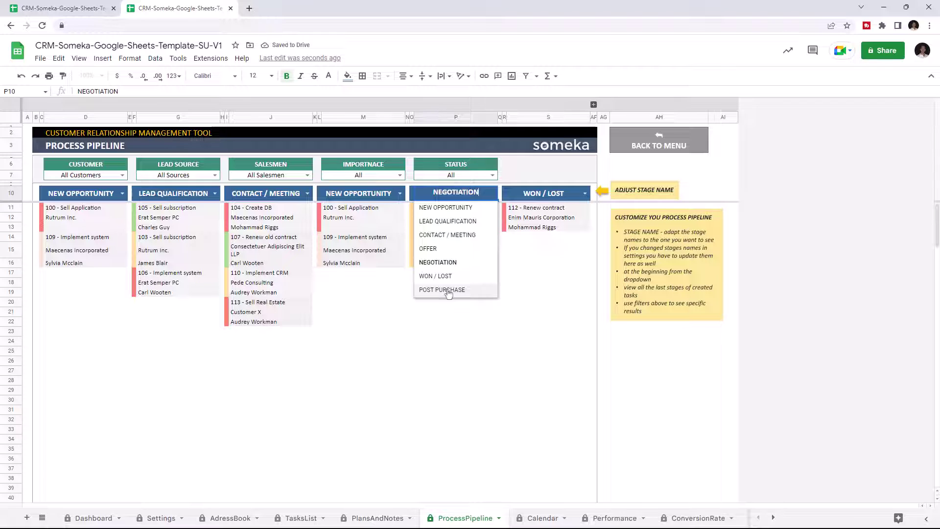
pyautogui.click(448, 289)
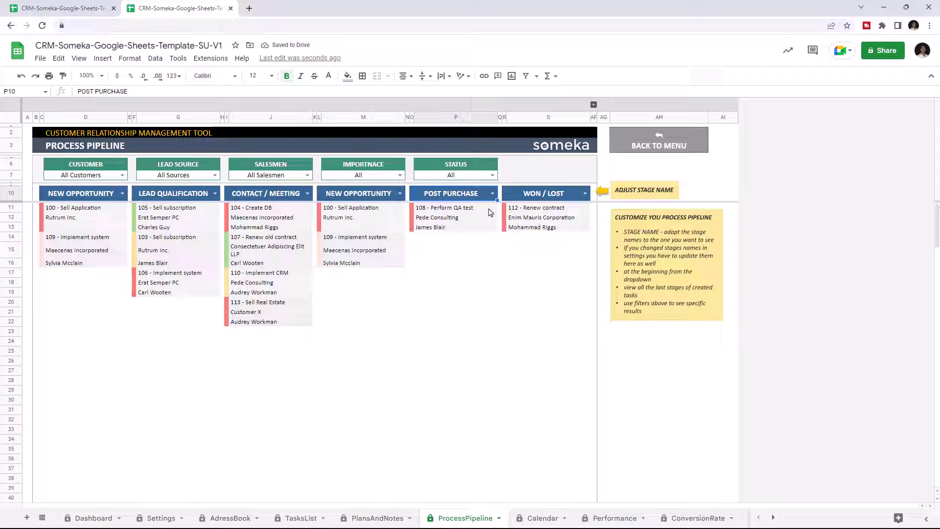
# Set the Calendar to September 2022 after trying July, 2023 and June.
pyautogui.click(552, 521)
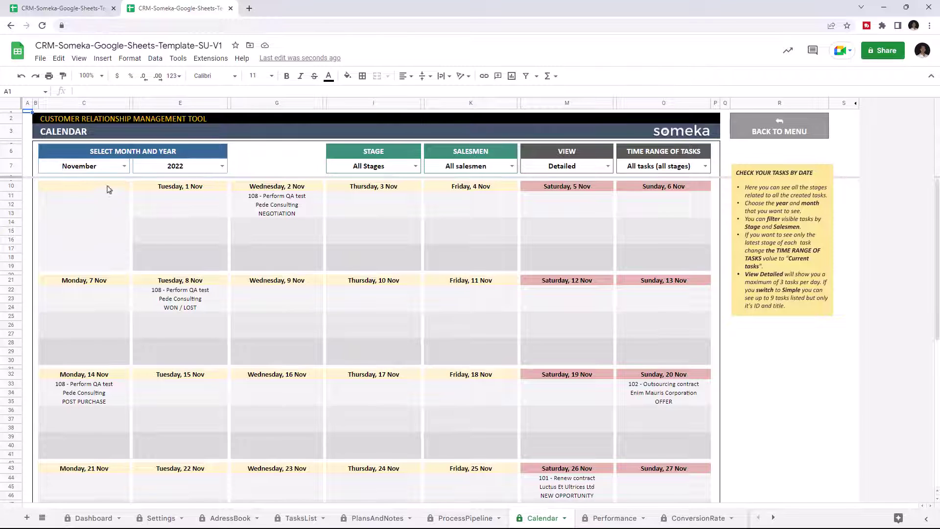
pyautogui.click(124, 166)
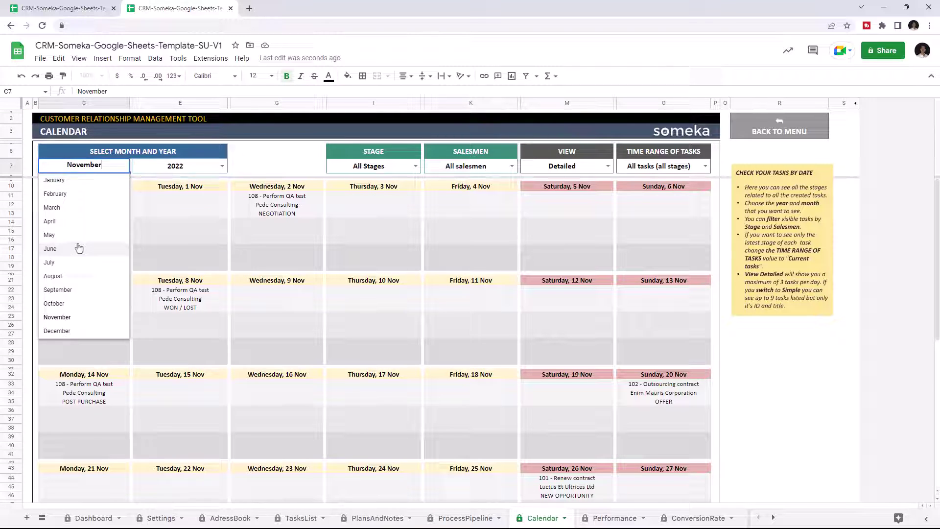
pyautogui.click(74, 262)
pyautogui.click(221, 165)
pyautogui.click(160, 205)
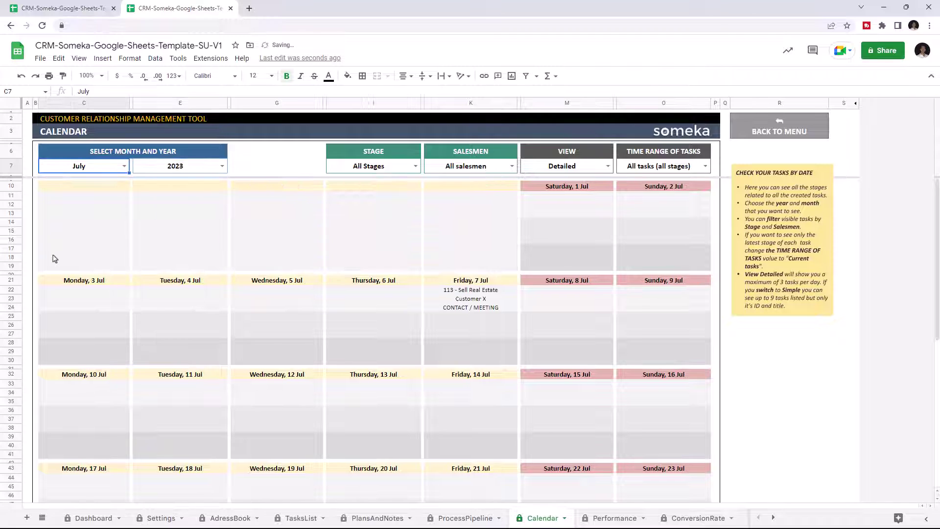
pyautogui.click(222, 166)
pyautogui.click(164, 200)
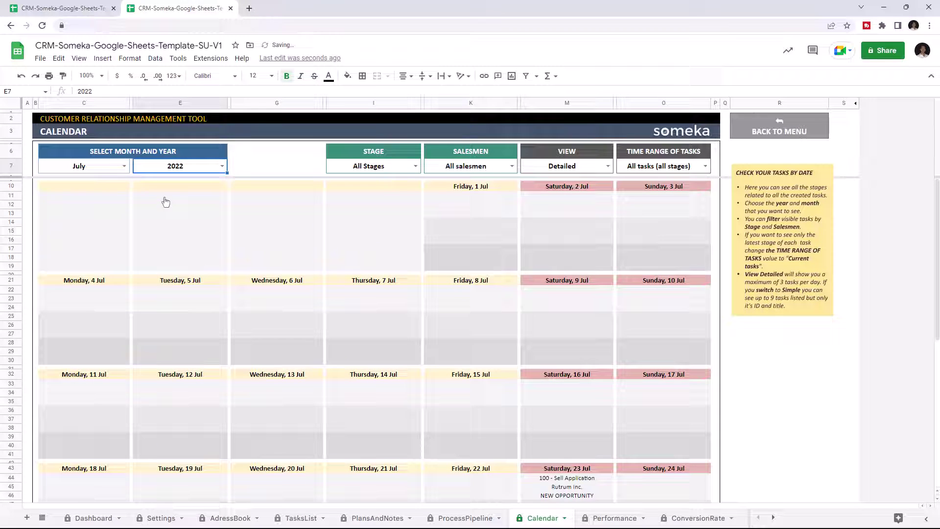
pyautogui.click(124, 166)
pyautogui.click(81, 248)
pyautogui.click(124, 166)
pyautogui.click(76, 292)
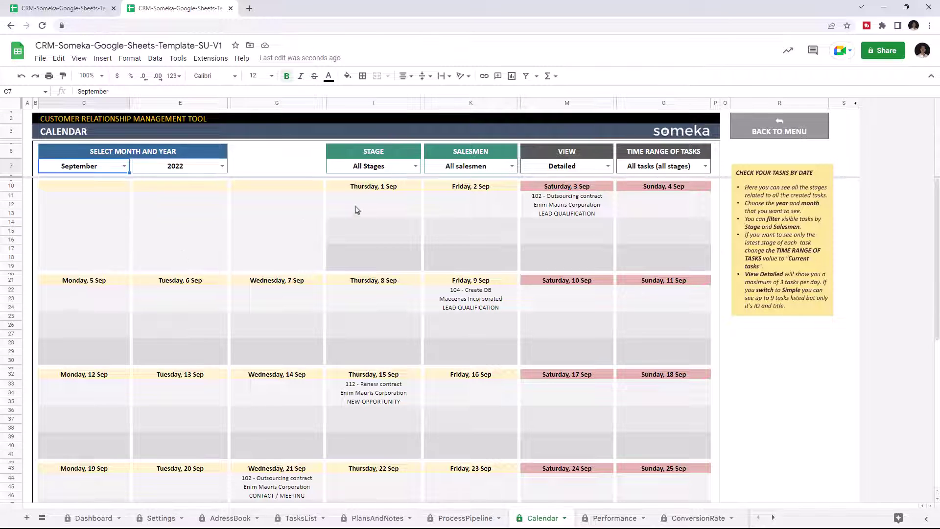
# Filter calendar tasks by LEAD QUALIFICATION and NEGOTIATION, then reset to All Stages.
pyautogui.click(413, 166)
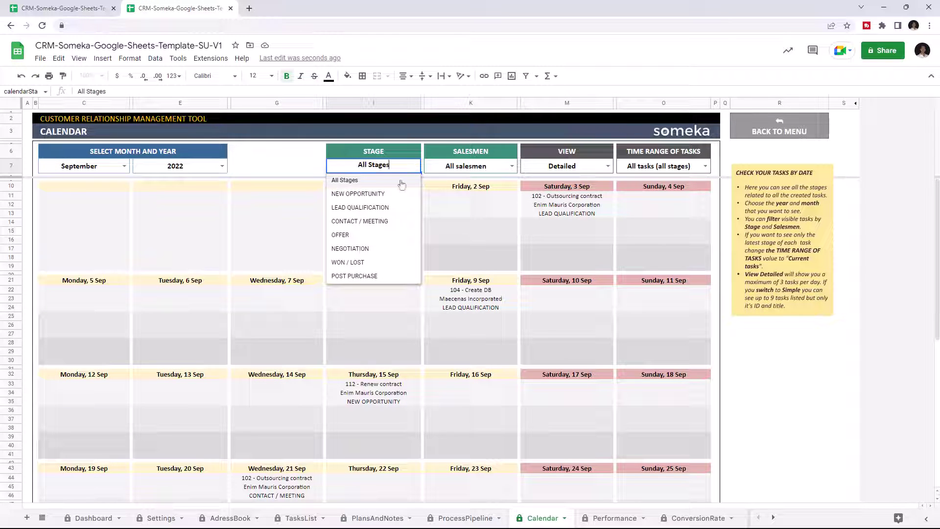
pyautogui.click(384, 208)
pyautogui.click(415, 167)
pyautogui.click(398, 248)
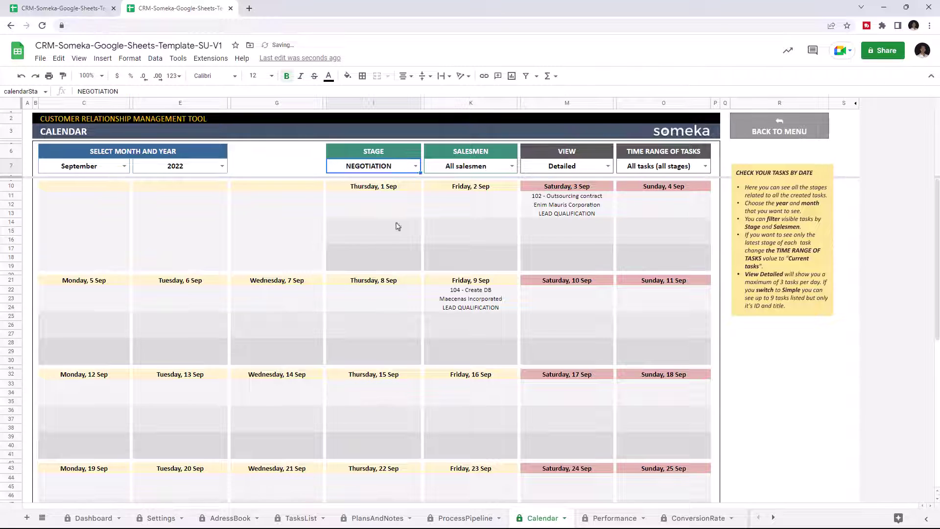
pyautogui.click(415, 166)
pyautogui.click(373, 181)
# Show four different salesmen's calendar tasks in turn, then return to All Salesmen.
pyautogui.click(512, 167)
pyautogui.click(470, 209)
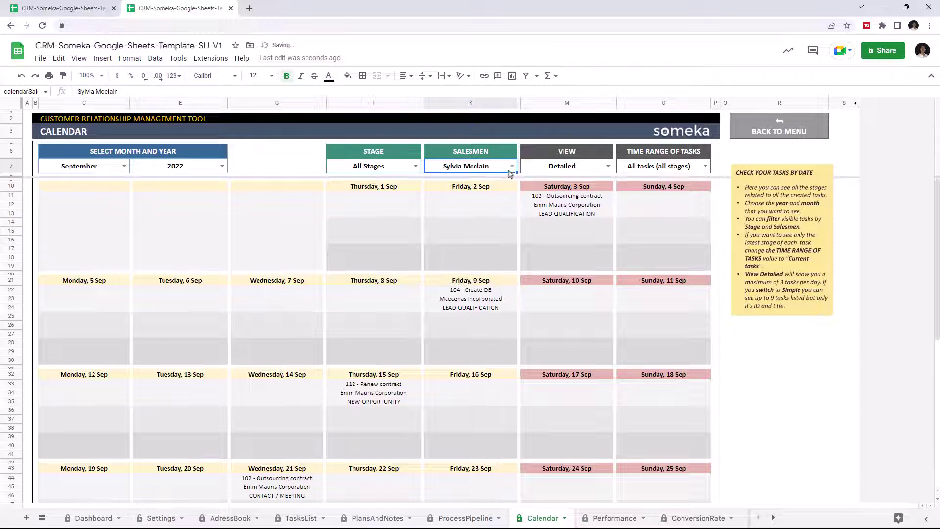
pyautogui.click(512, 166)
pyautogui.click(487, 188)
pyautogui.click(512, 166)
pyautogui.click(466, 248)
pyautogui.click(512, 167)
pyautogui.click(462, 269)
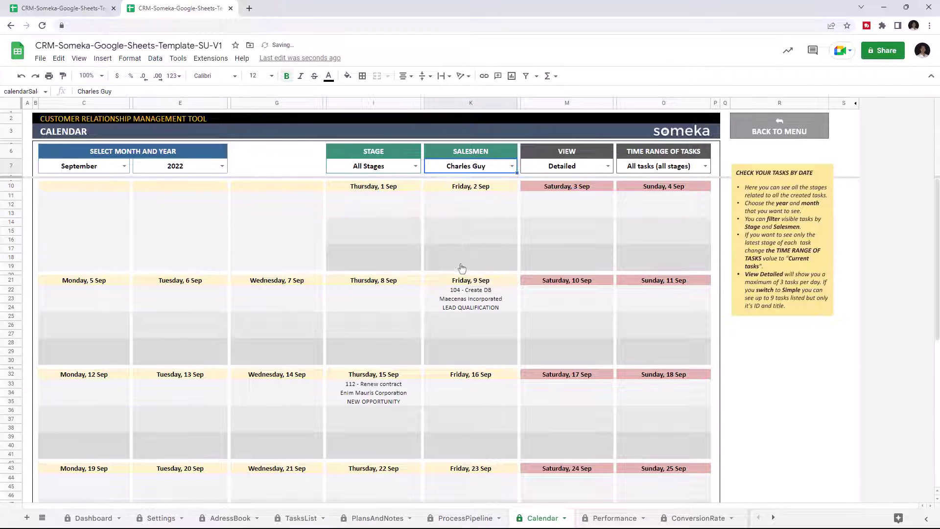
pyautogui.click(512, 166)
pyautogui.click(469, 181)
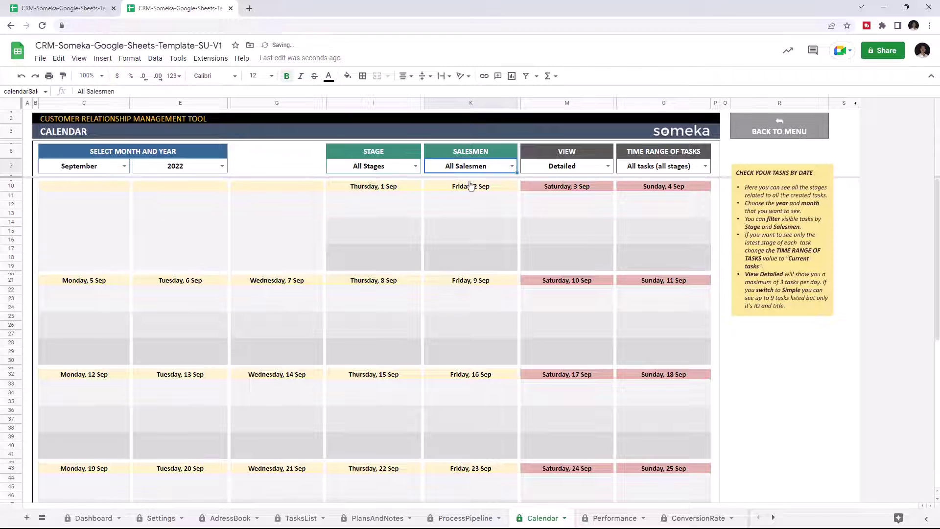
# Switch the calendar view to Simple, then back to Detailed.
pyautogui.click(609, 169)
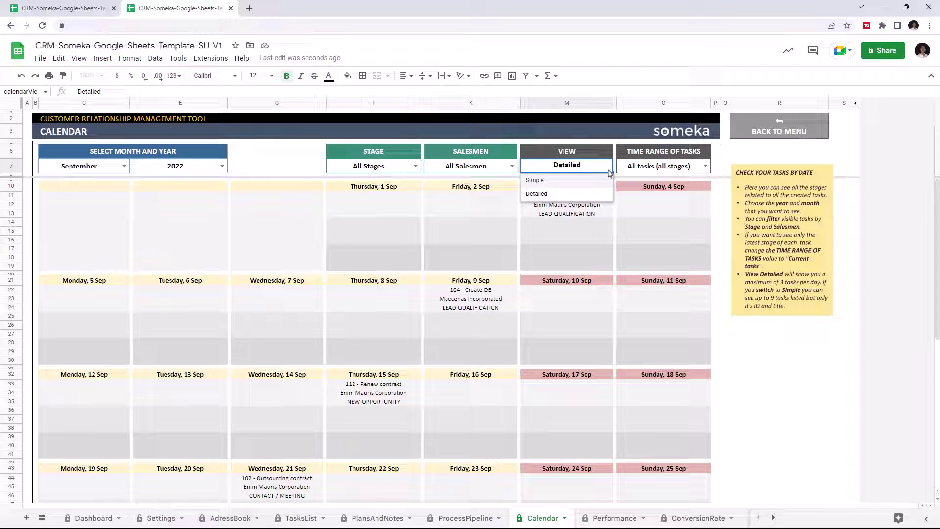
pyautogui.click(566, 181)
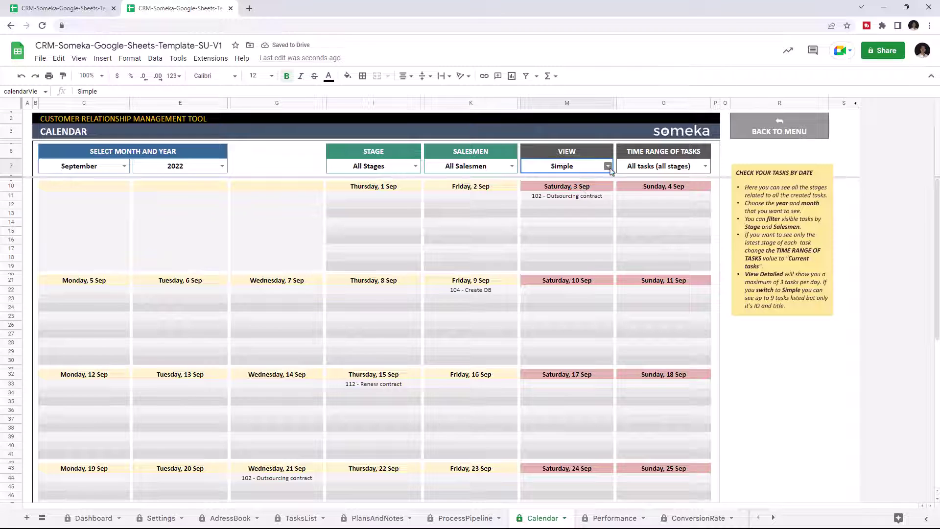
pyautogui.press('Return')
pyautogui.click(572, 195)
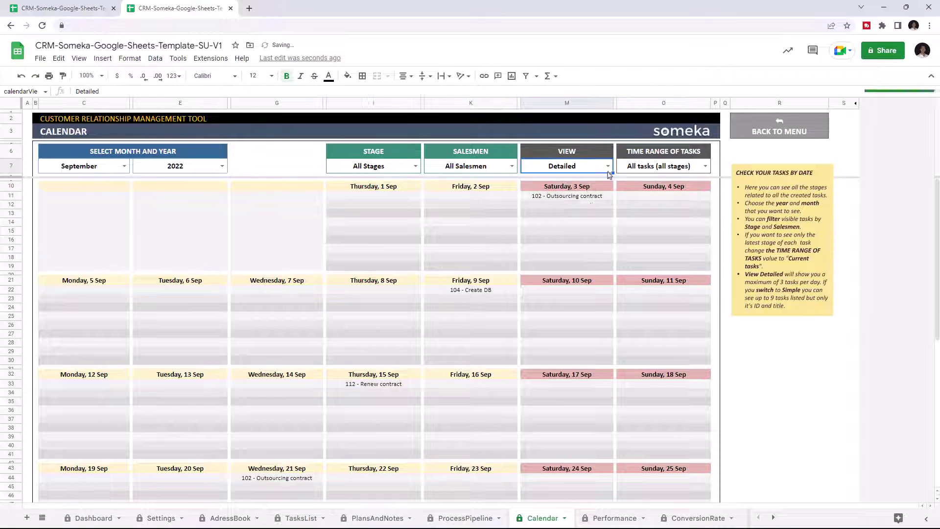
# Set the time range to current tasks only, then back to all tasks across all stages.
pyautogui.click(704, 167)
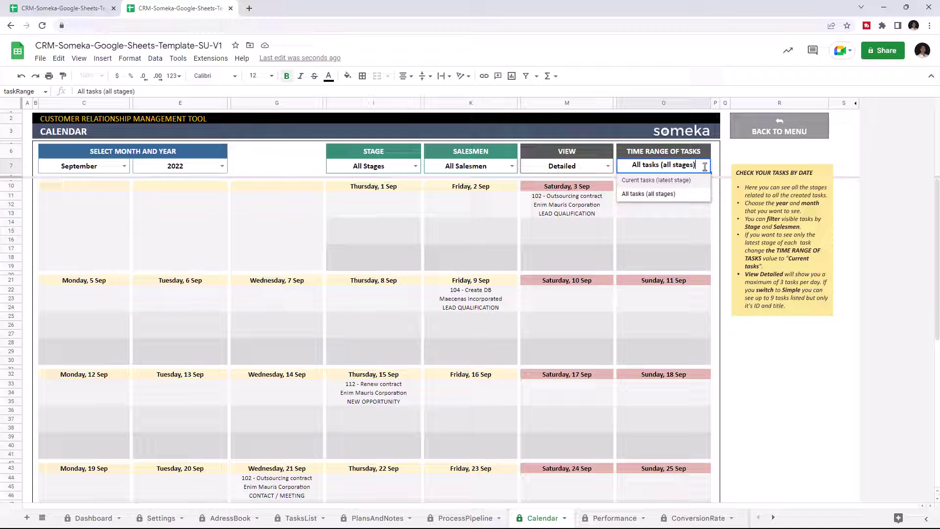
pyautogui.click(667, 180)
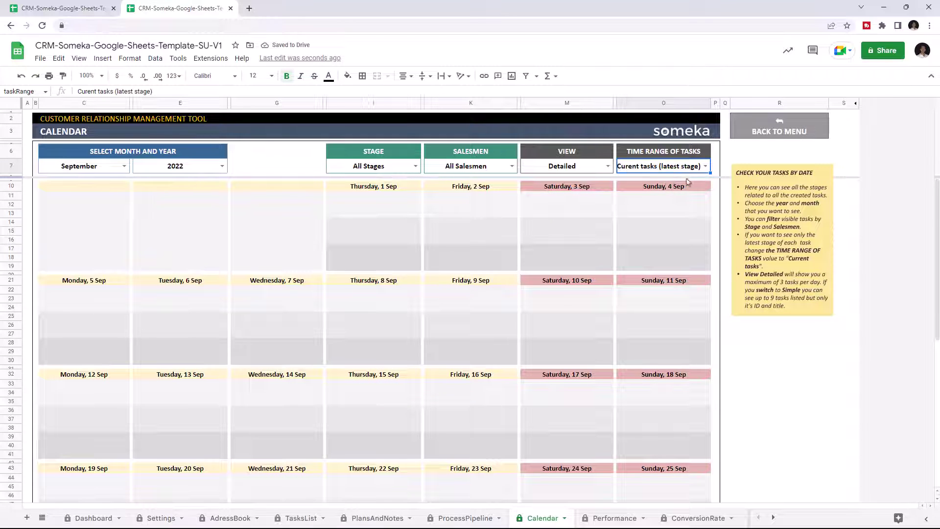
pyautogui.click(705, 167)
pyautogui.click(659, 194)
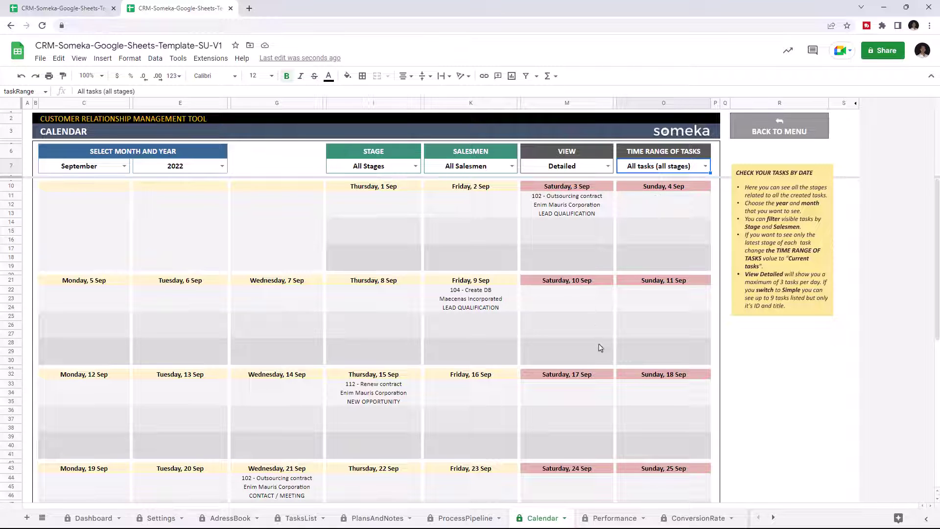
# On the Performance dashboard, compare individual salesmen, then return to All Salesmen.
pyautogui.click(613, 519)
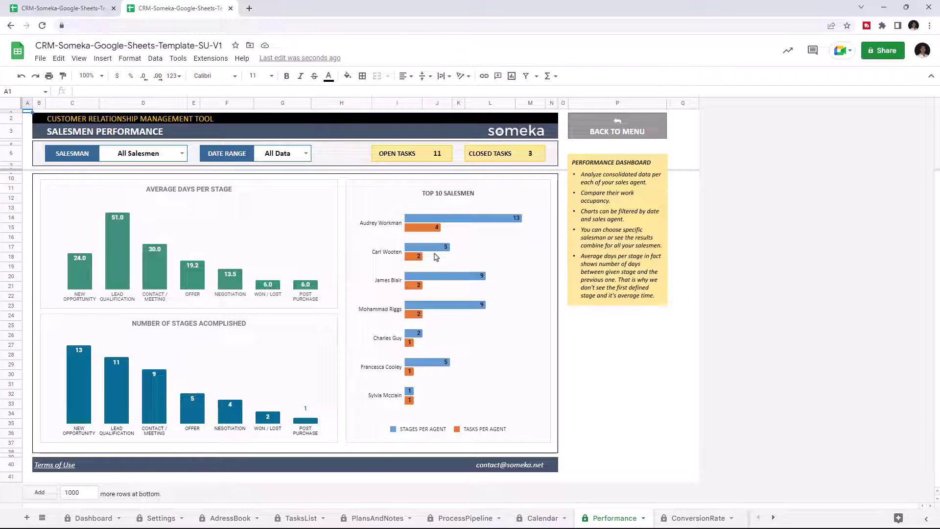
pyautogui.click(182, 154)
pyautogui.click(127, 182)
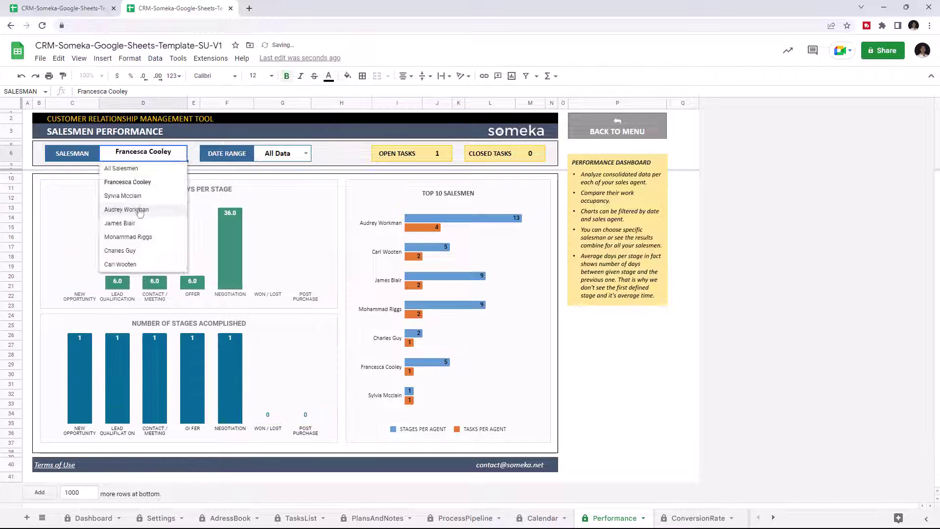
pyautogui.click(128, 236)
pyautogui.click(182, 154)
pyautogui.click(121, 168)
pyautogui.click(306, 154)
# Limit the performance date range to Last 30 days, then reset it to All Data.
pyautogui.click(277, 182)
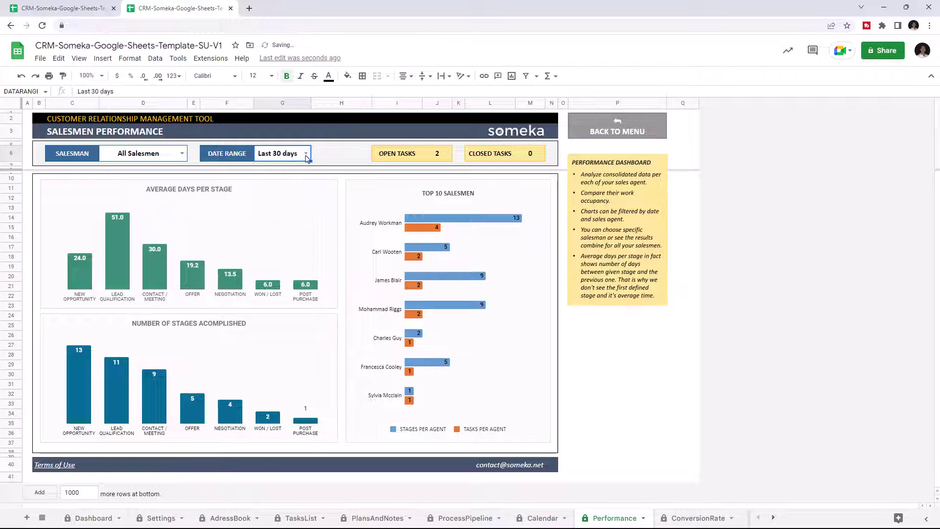
pyautogui.click(306, 153)
pyautogui.click(283, 168)
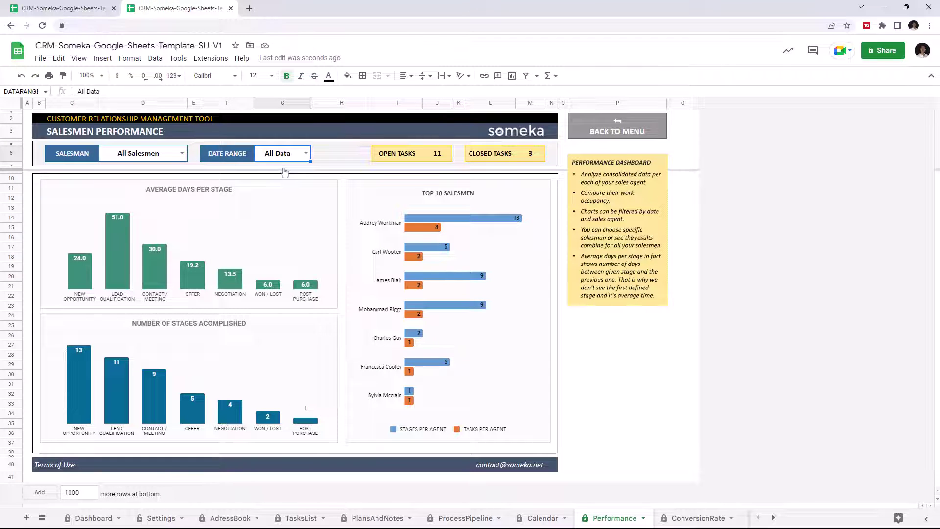
pyautogui.click(692, 518)
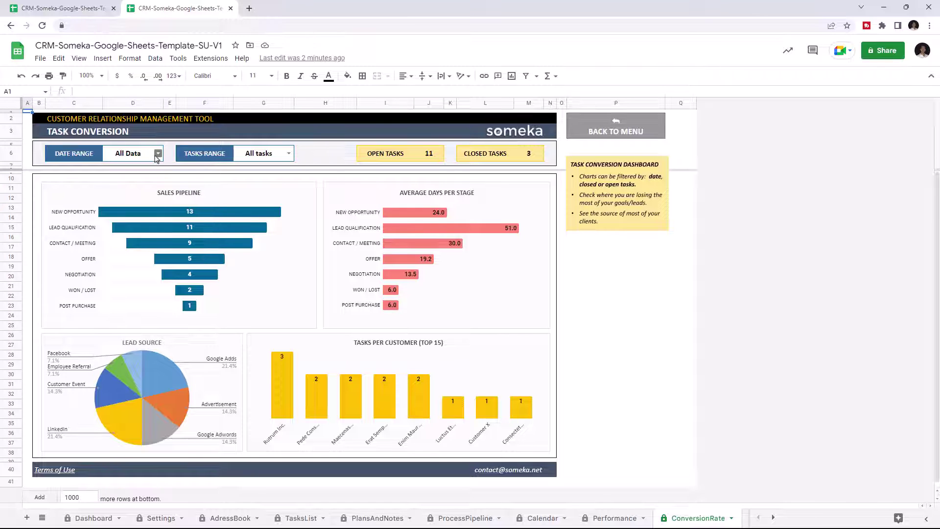
pyautogui.click(157, 154)
pyautogui.click(125, 181)
pyautogui.click(158, 155)
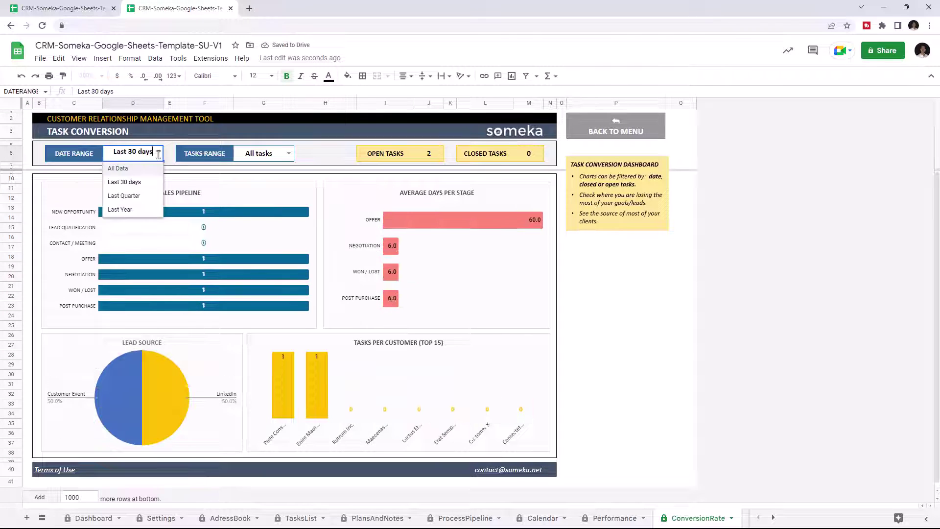
pyautogui.click(124, 195)
pyautogui.click(159, 155)
pyautogui.click(120, 209)
pyautogui.click(159, 154)
pyautogui.click(117, 168)
pyautogui.click(289, 153)
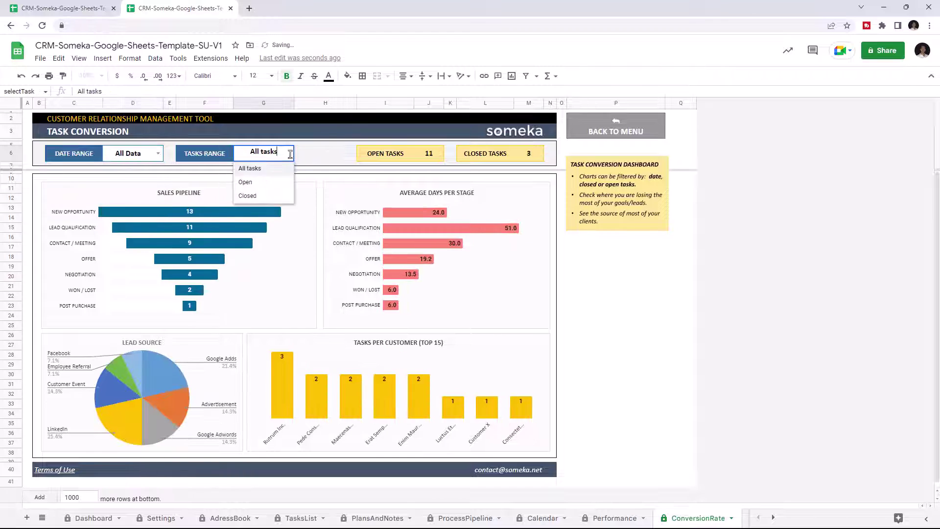
pyautogui.click(245, 182)
pyautogui.click(288, 154)
pyautogui.click(247, 195)
pyautogui.click(289, 153)
pyautogui.click(263, 169)
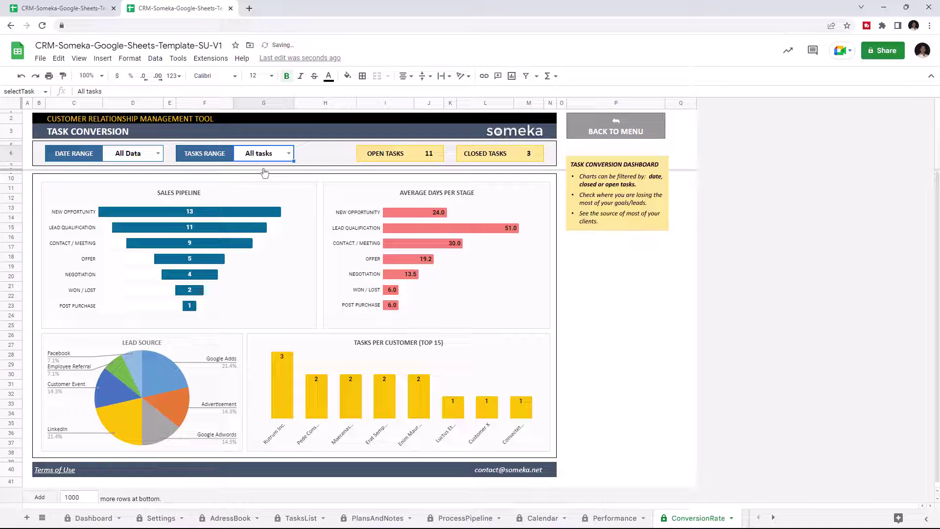